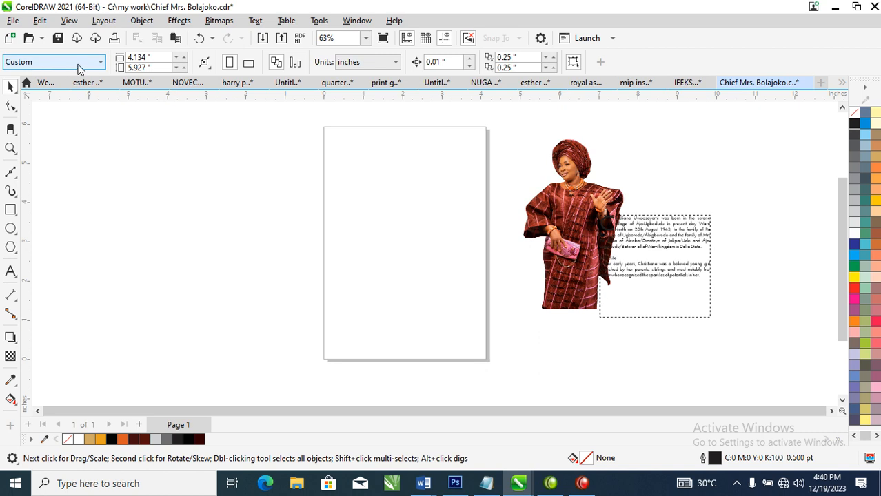
Step: Set the page to A4 landscape and move the woman's photo and the text block together off the page's right side
click(101, 64)
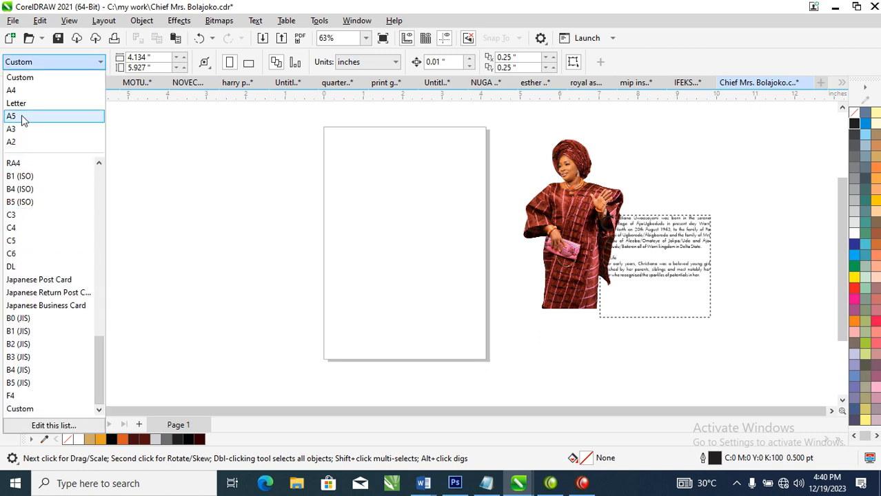
click(13, 92)
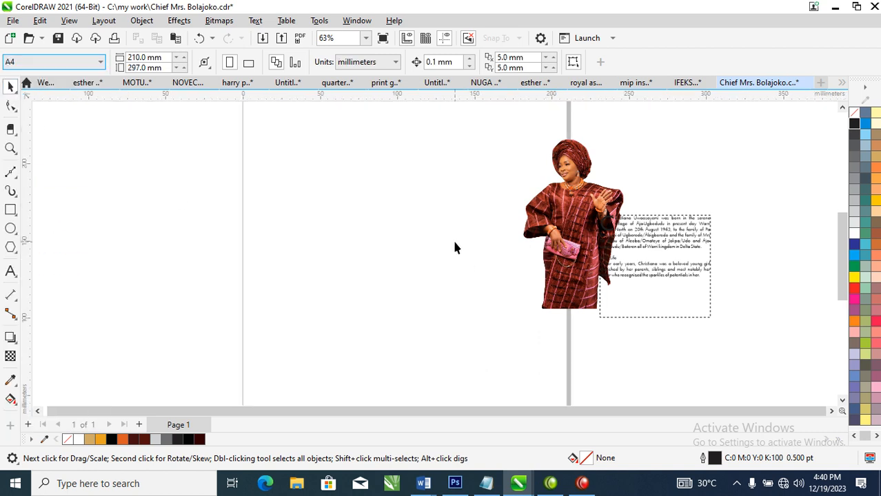
scroll(455, 248, down, 3)
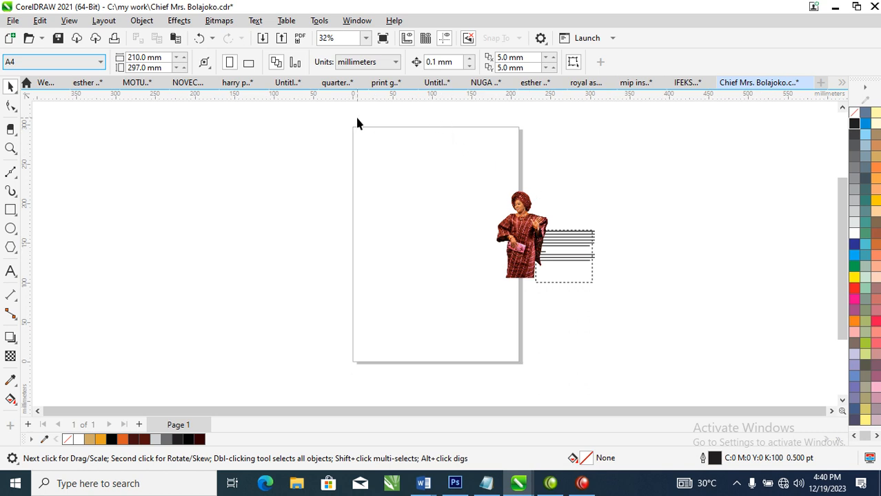
click(250, 62)
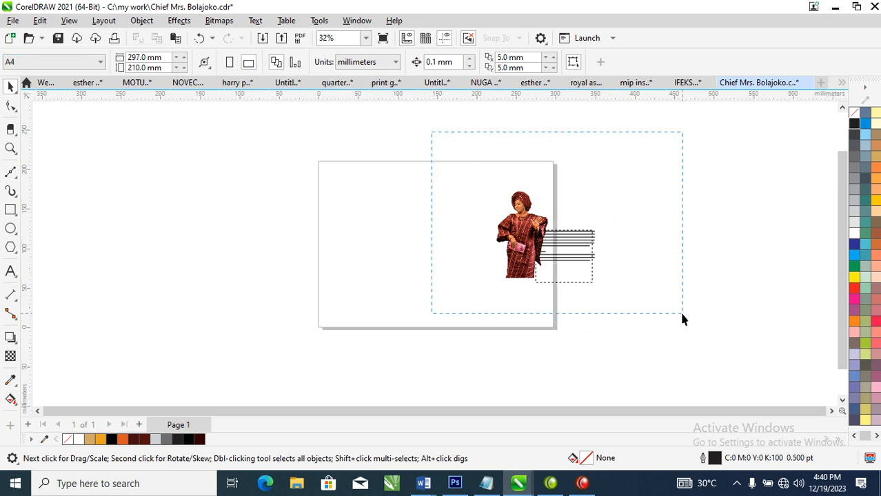
drag(683, 318, 683, 319)
drag(558, 248, 671, 253)
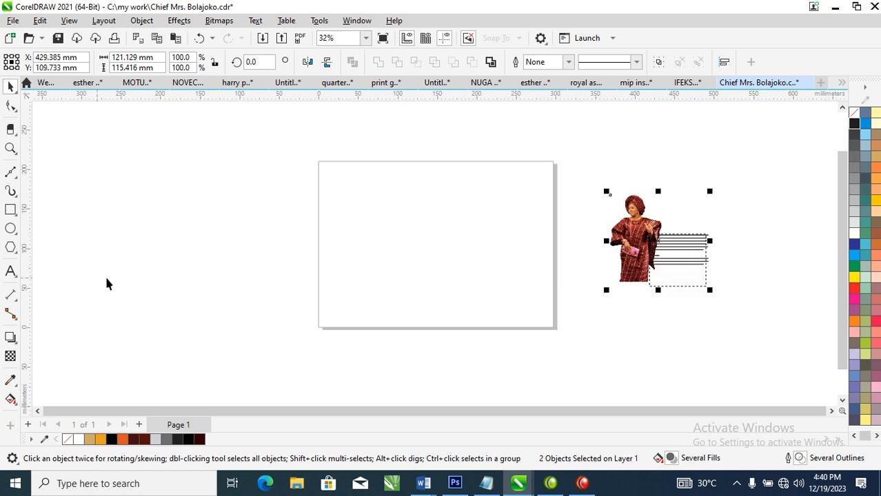
Step: Draw a rectangle about 300 × 211 mm covering the page and enlarge the woman's photo to about 145 × 245 mm
click(9, 210)
drag(318, 161, 555, 328)
key(space)
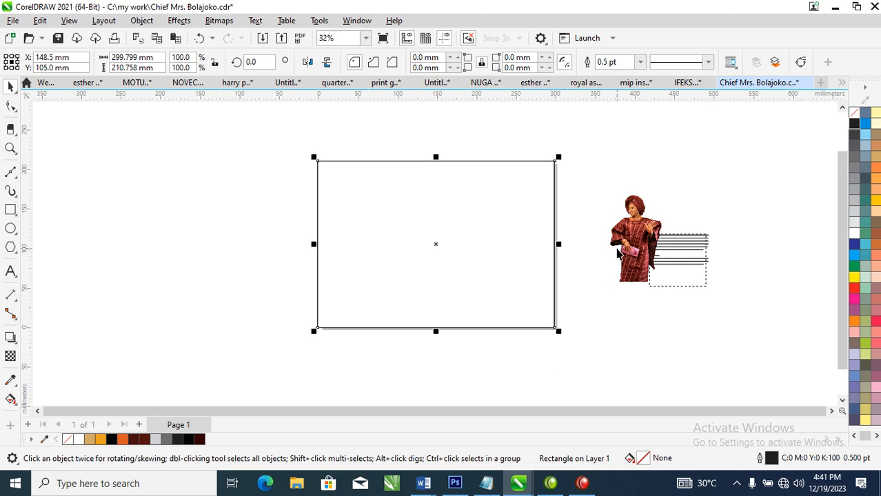
click(618, 254)
mouse_move(611, 281)
mouse_down()
mouse_move(614, 295)
mouse_move(576, 349)
mouse_up()
Step: Fill the page-sized rectangle with a uniform rich black of C75 M68 Y65 K90
click(514, 256)
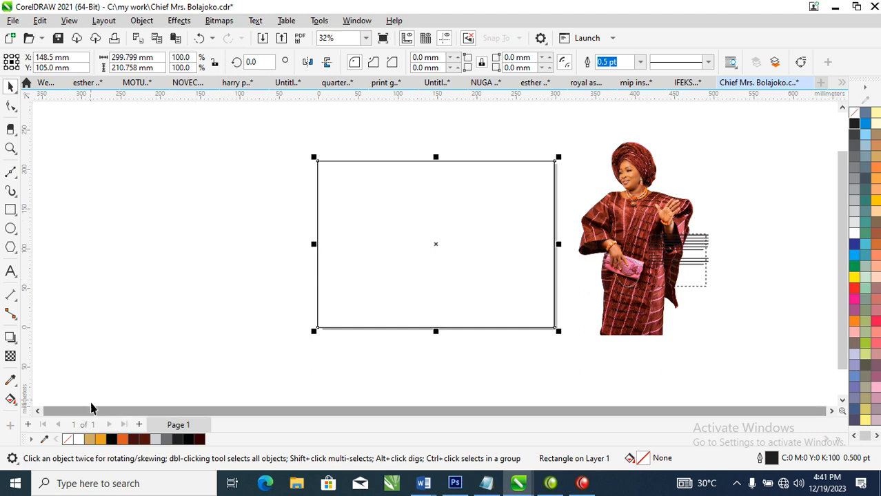
click(854, 123)
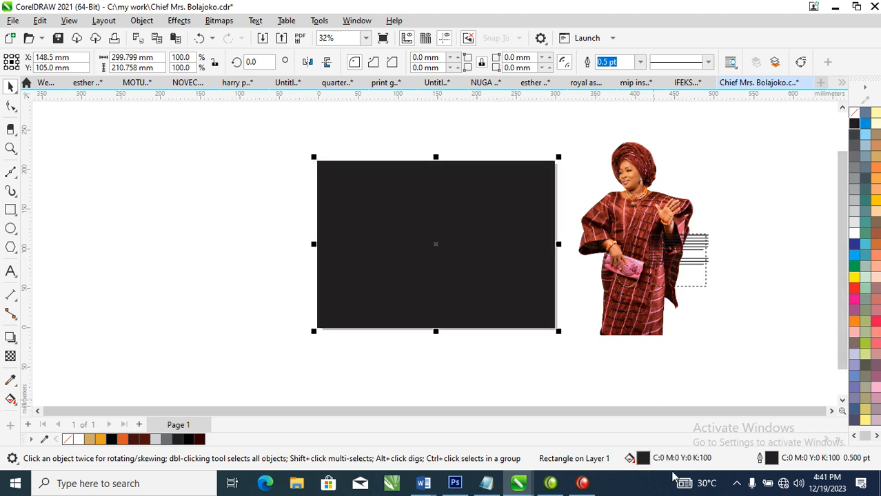
double_click(642, 458)
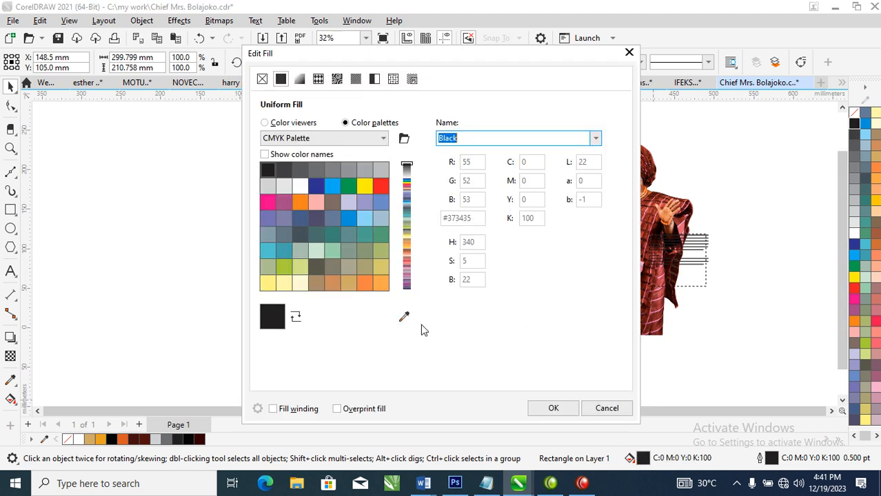
click(266, 122)
drag(269, 265, 416, 303)
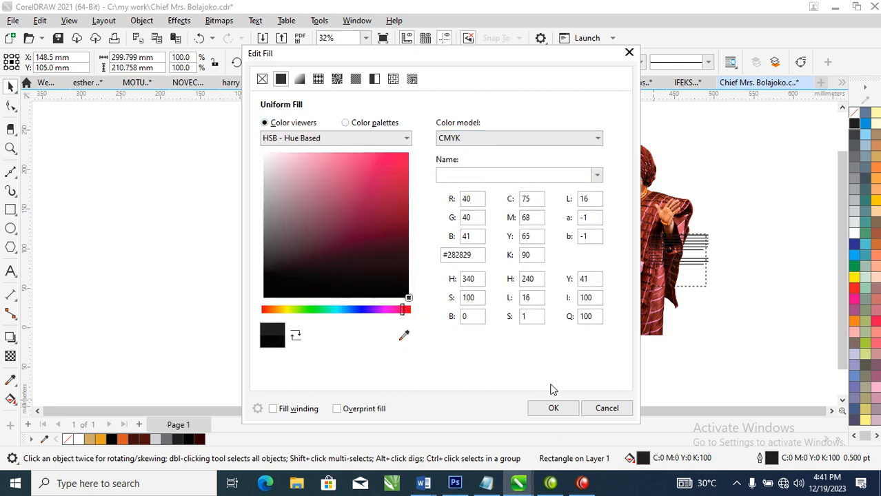
click(553, 408)
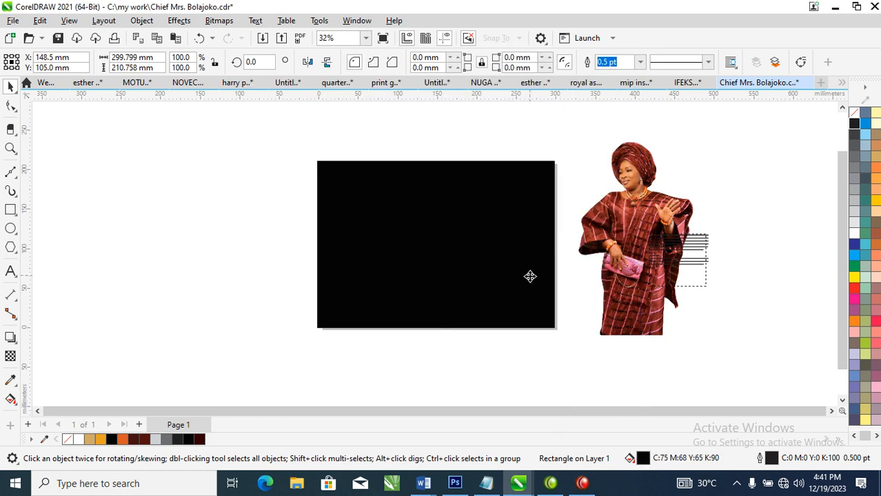
Step: Place the woman's photo over the right part of the black background and bring it to the front
drag(634, 216, 524, 233)
key(shift+Page_Up)
drag(542, 243, 524, 247)
key(z)
drag(271, 146, 611, 351)
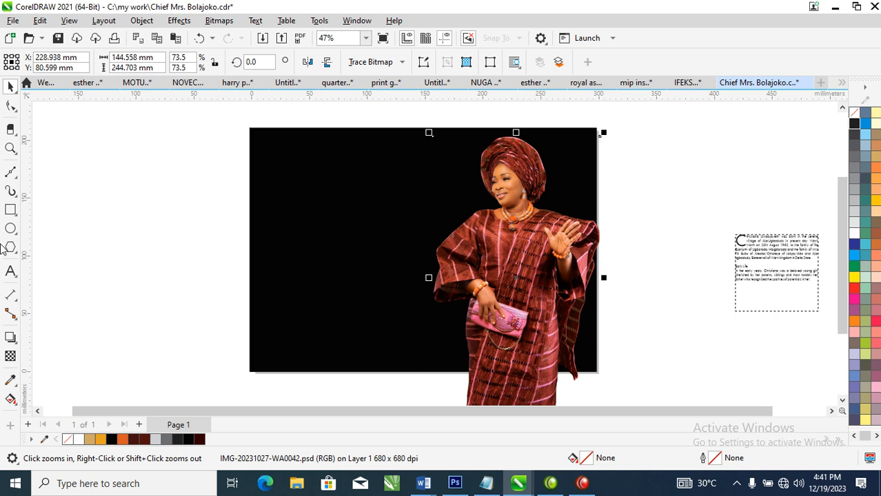
Step: Draw a tall rectangle about 53 × 153 mm on the left part of the black background and give it a white outline
click(11, 209)
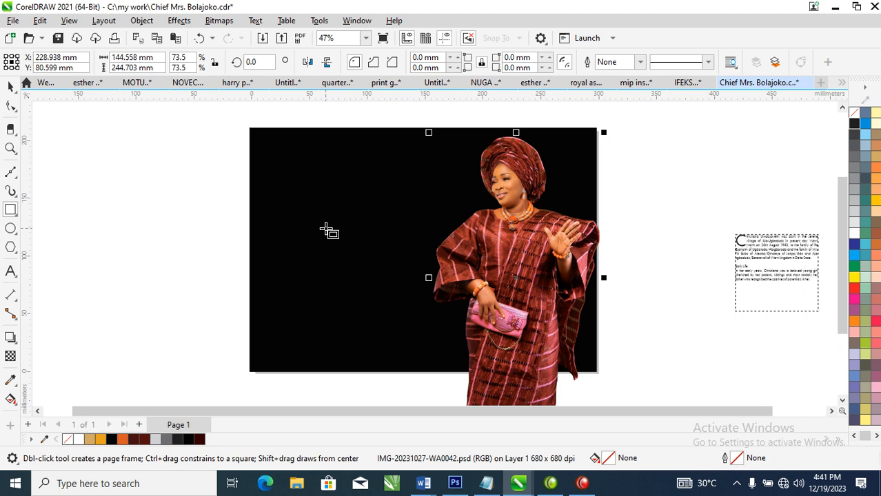
mouse_move(299, 151)
mouse_down()
mouse_move(368, 274)
mouse_move(375, 335)
mouse_move(370, 298)
mouse_move(361, 331)
mouse_up()
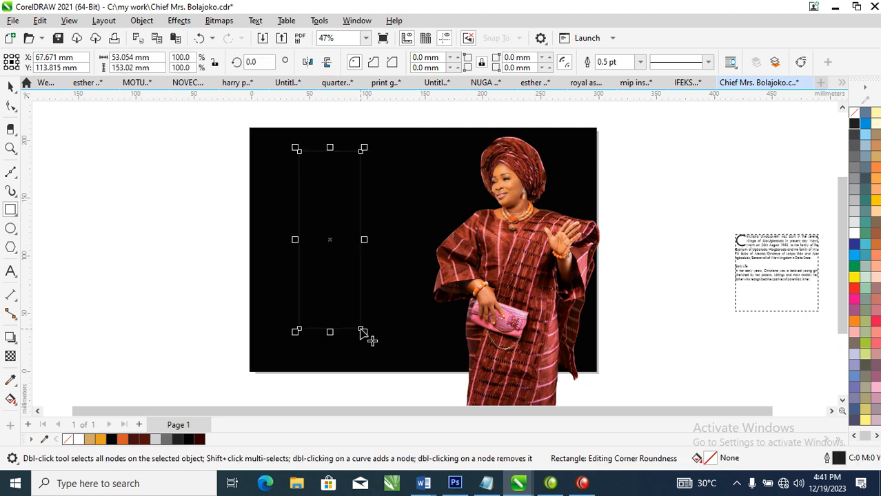
right_click(855, 238)
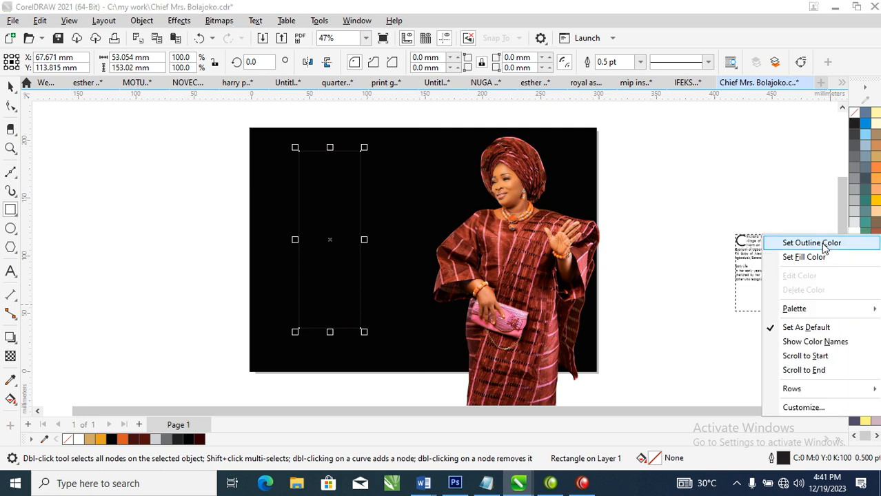
click(827, 244)
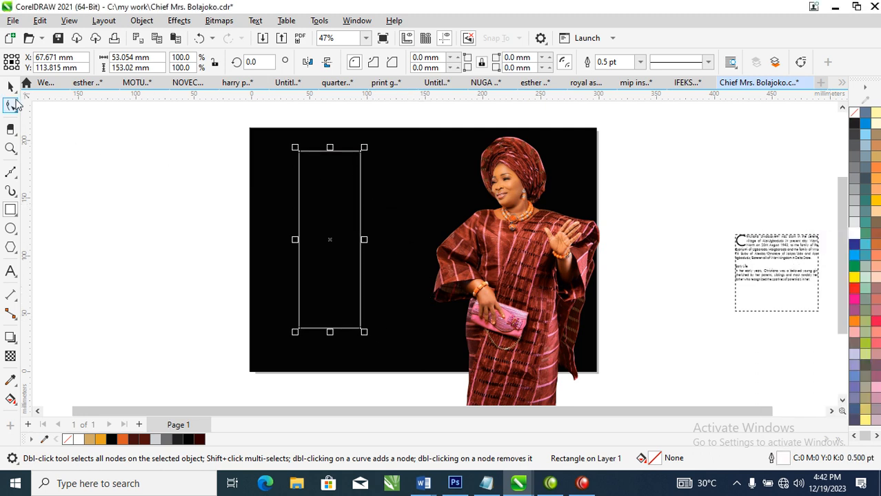
Step: Round all corners of the tall rectangle to their maximum, about 26.5 mm, making a capsule shape
click(13, 107)
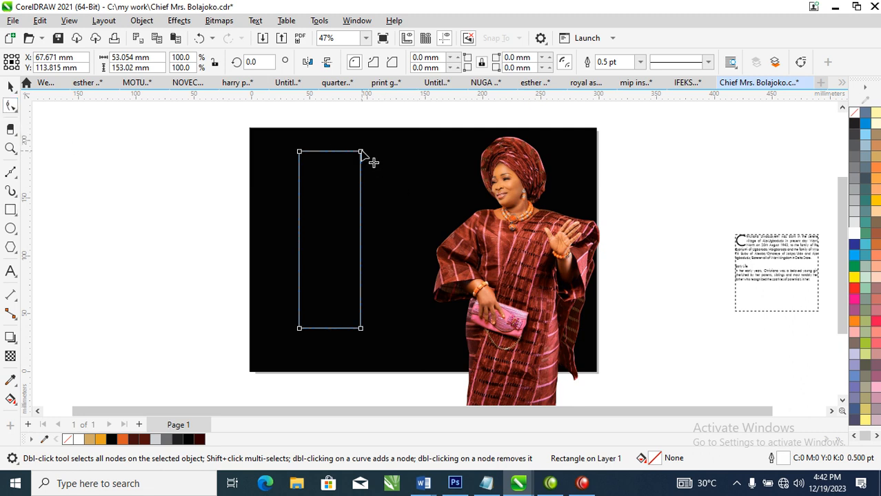
drag(361, 153, 348, 236)
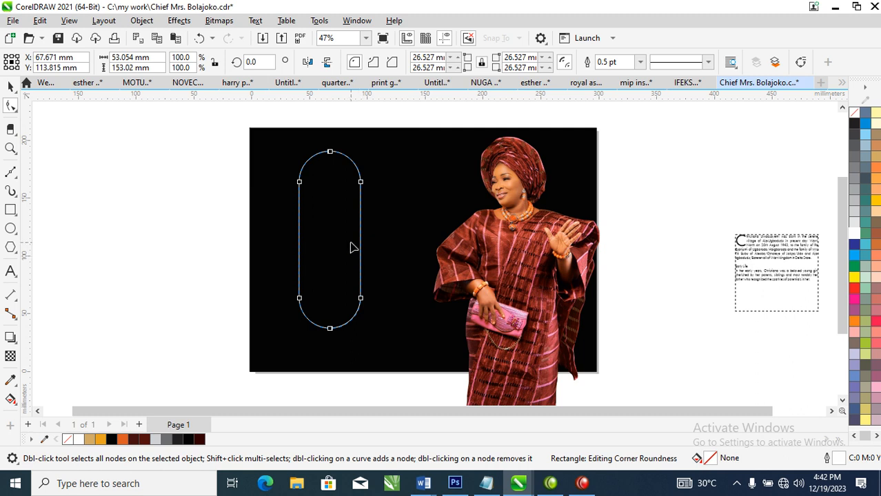
key(space)
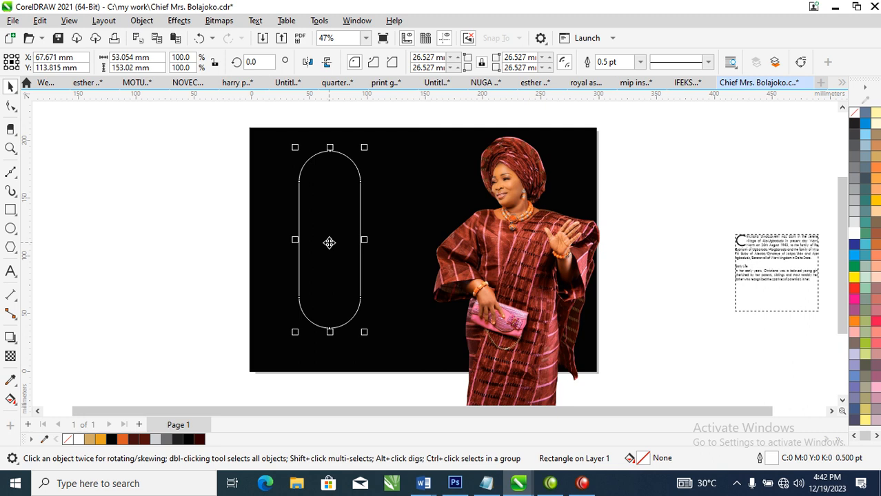
Step: Set the capsule shape's outline width to 70 pt
key(F12)
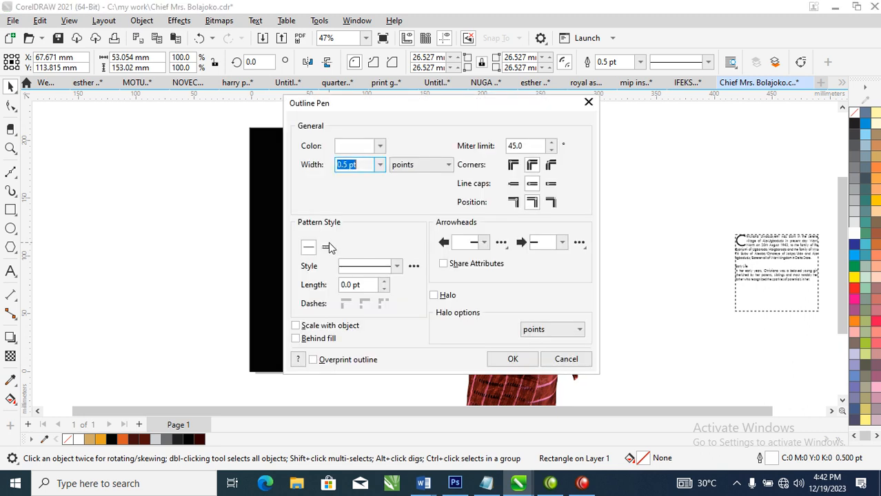
drag(453, 111, 590, 111)
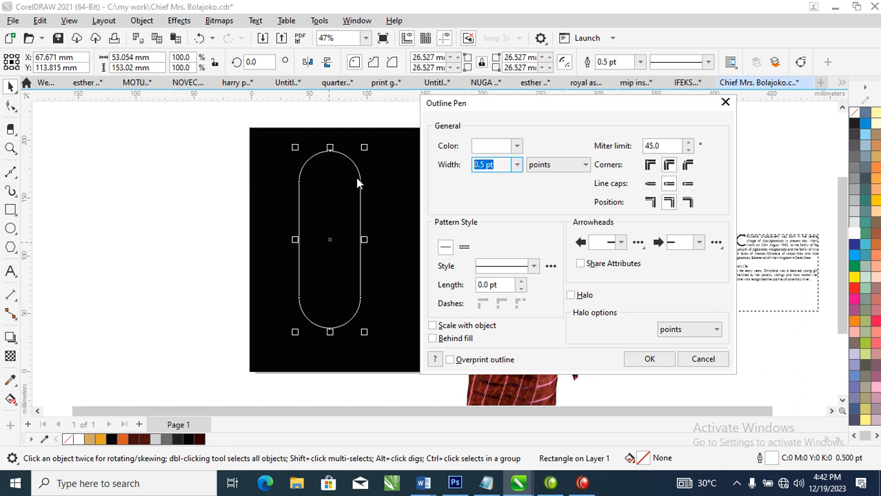
text(70)
key(Return)
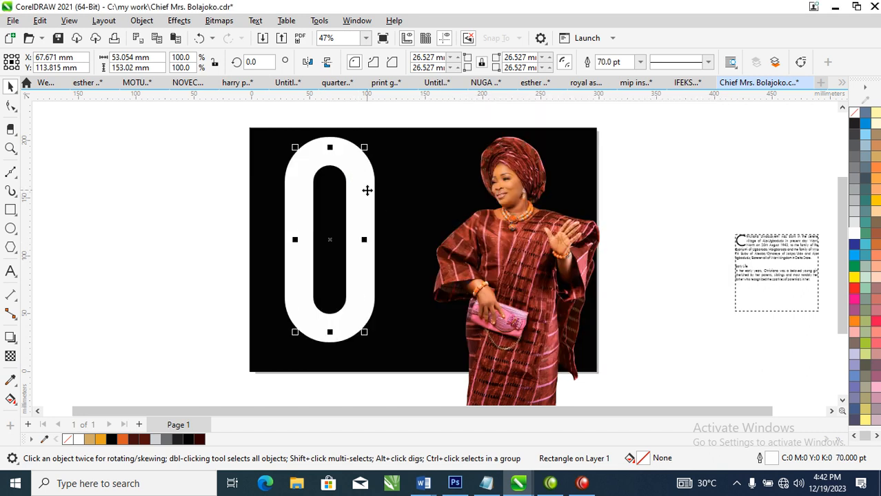
Step: Convert the capsule's thick outline to an object and shift the resulting ring slightly lower on the background
click(143, 21)
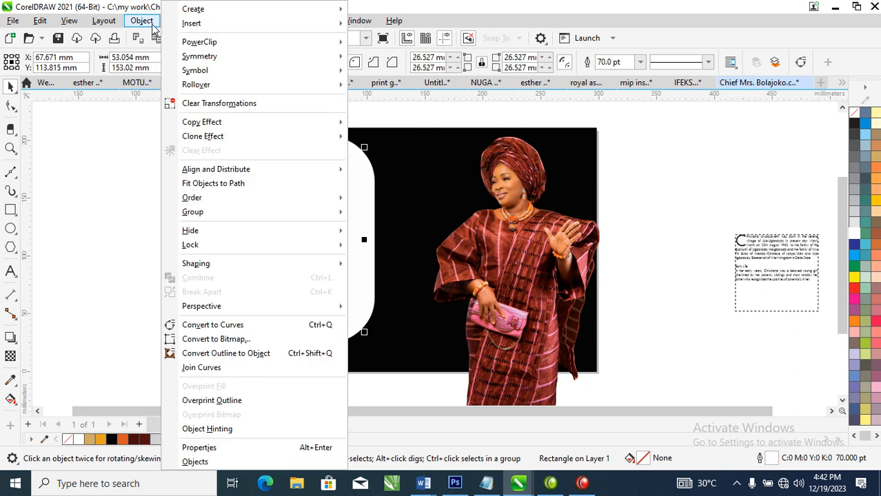
click(235, 354)
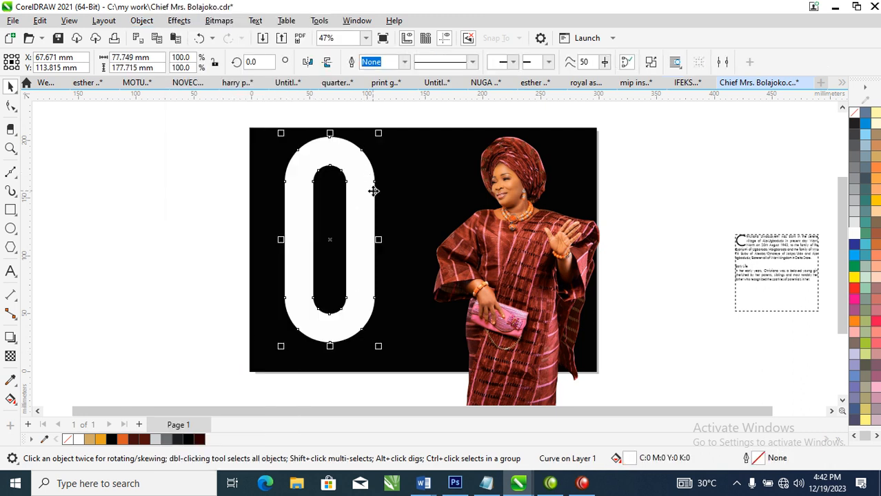
drag(373, 190, 374, 206)
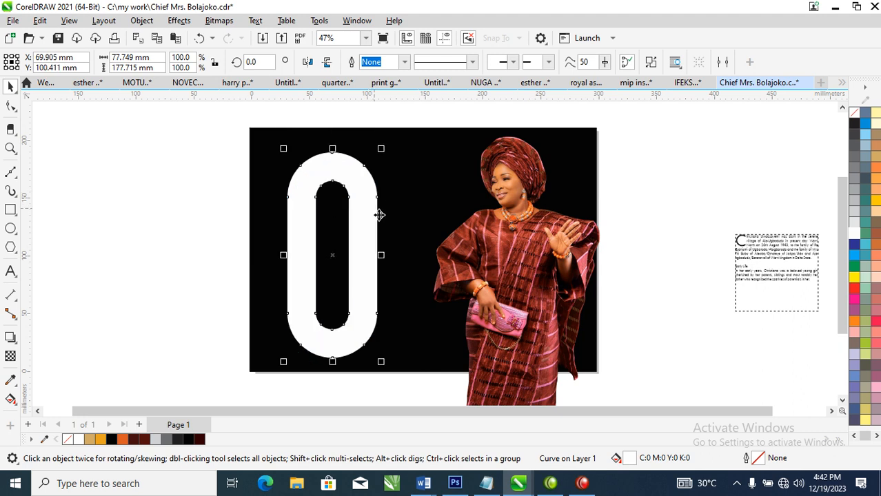
Step: Fill the ring with a vertical linear gradient from magenta (C0 M100 Y0 K0) at its top to red at its bottom
click(855, 301)
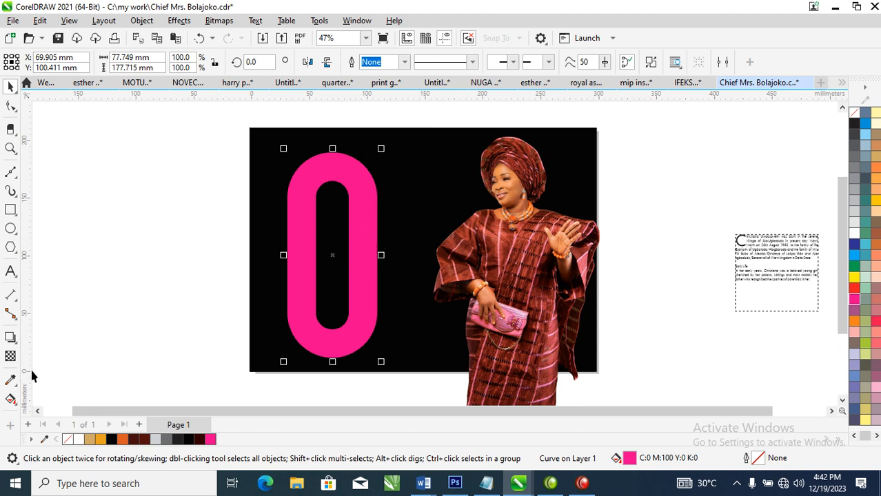
key(g)
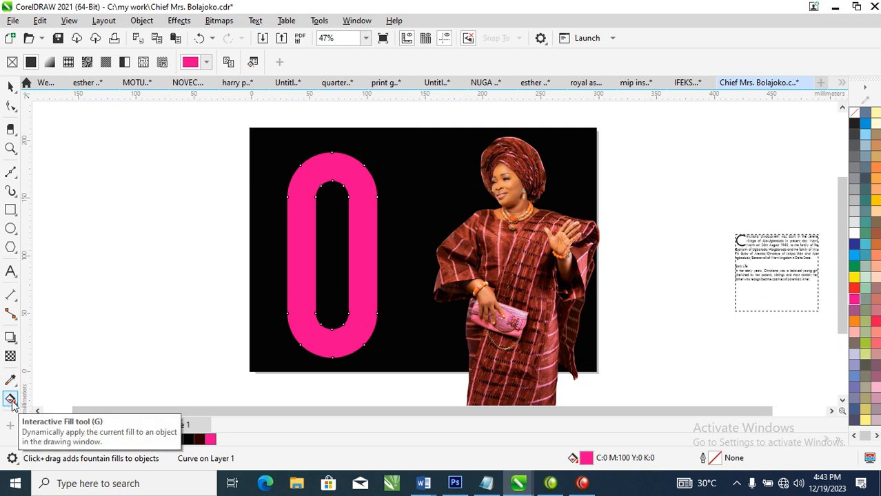
drag(348, 160, 350, 337)
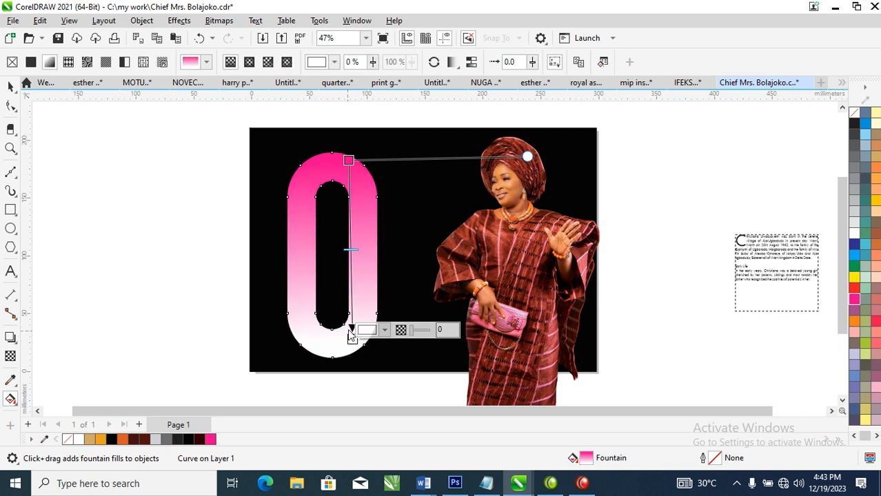
click(854, 301)
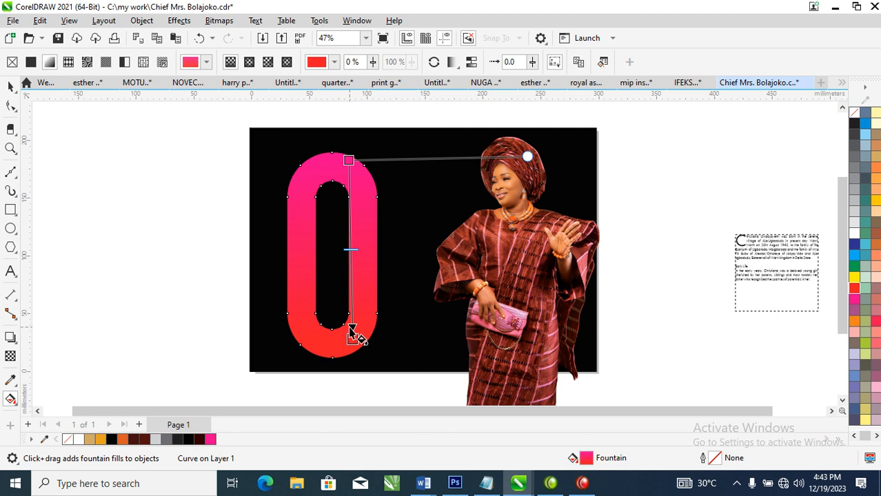
drag(350, 338, 345, 324)
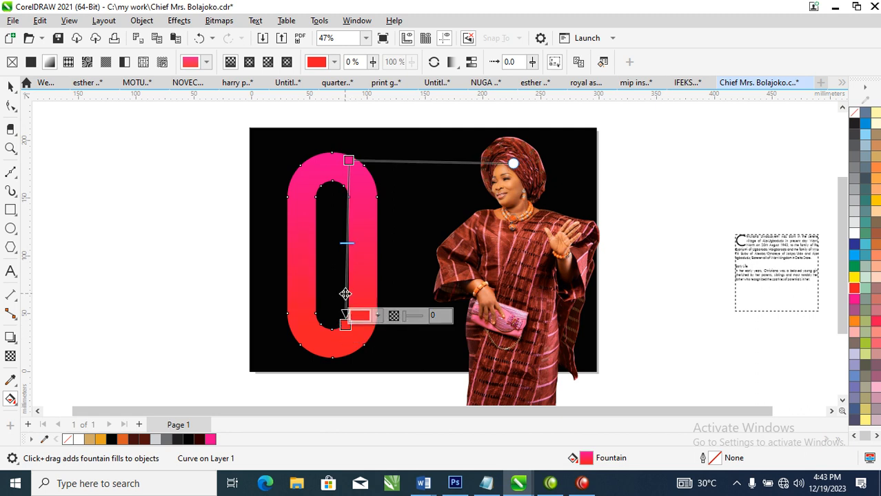
Step: Add a colour stop at 80% of the ring's gradient and recolour the end stop with reddish brown #862823 sampled from the woman's dress
double_click(346, 287)
drag(346, 287, 347, 284)
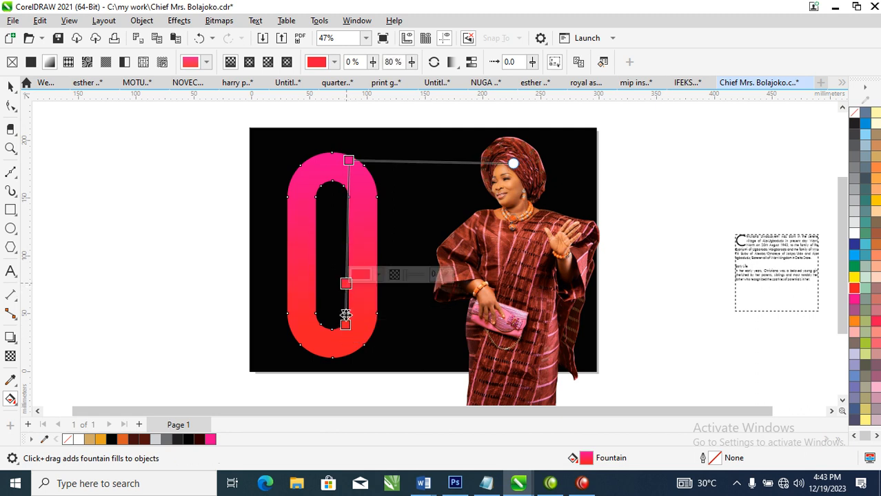
click(345, 324)
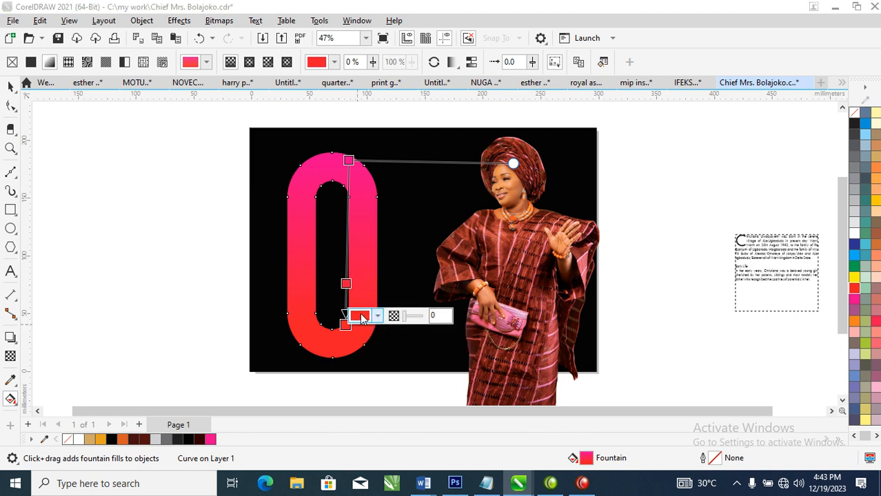
click(360, 316)
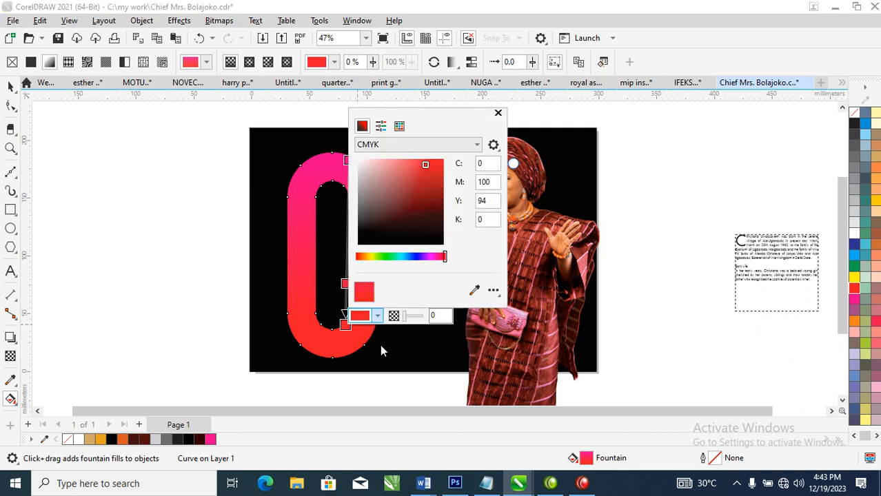
click(476, 291)
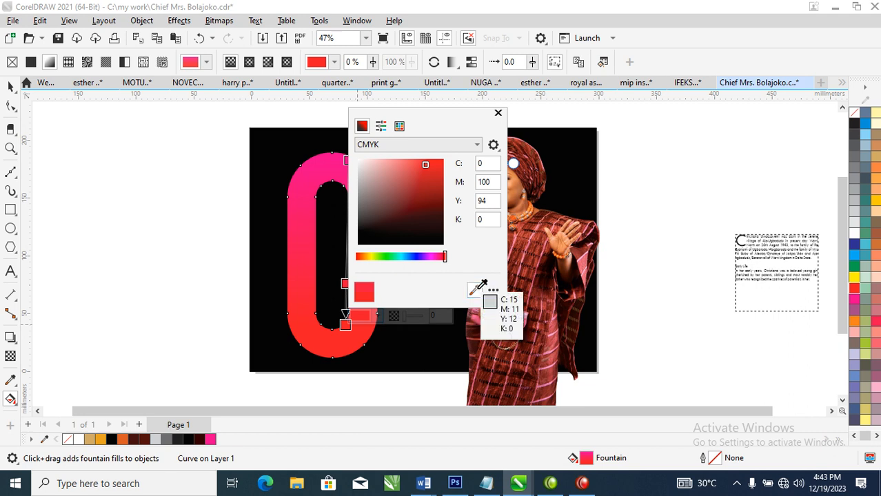
click(531, 289)
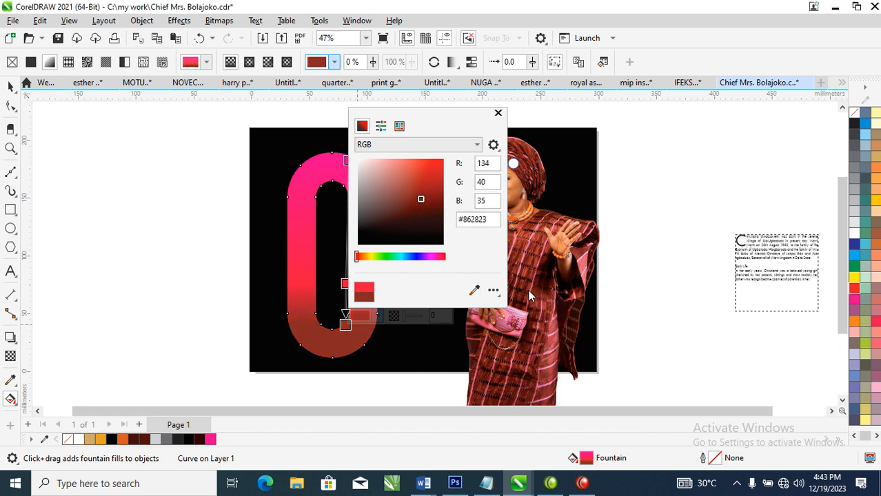
Step: Move the ring gradient's middle colour stop to about 59% and extend the gradient's end point slightly lower on the ring
click(498, 114)
drag(345, 284, 347, 257)
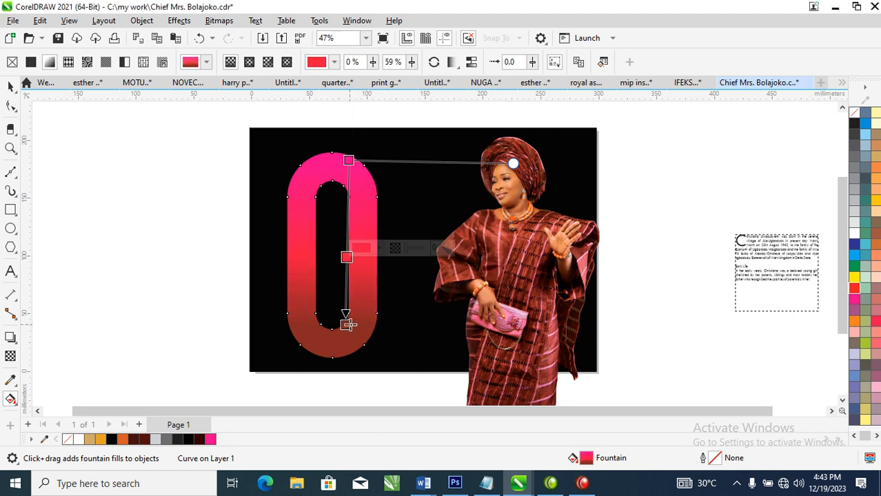
drag(346, 324, 346, 338)
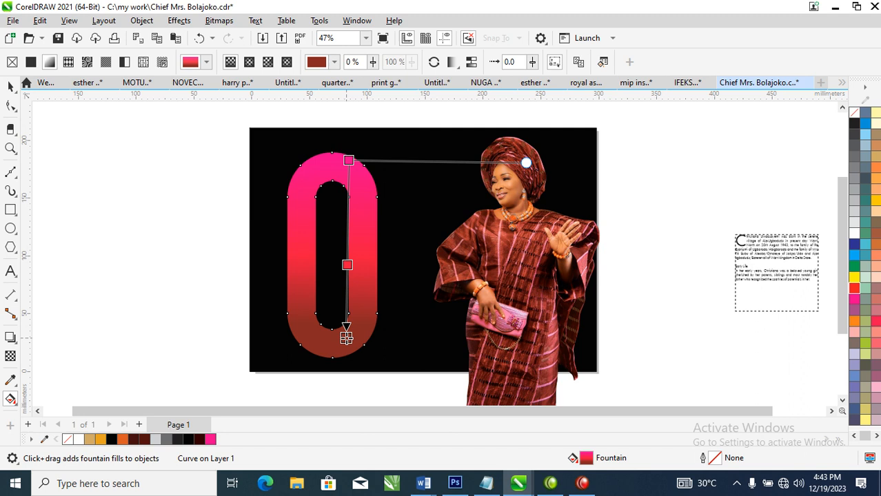
click(349, 257)
key(space)
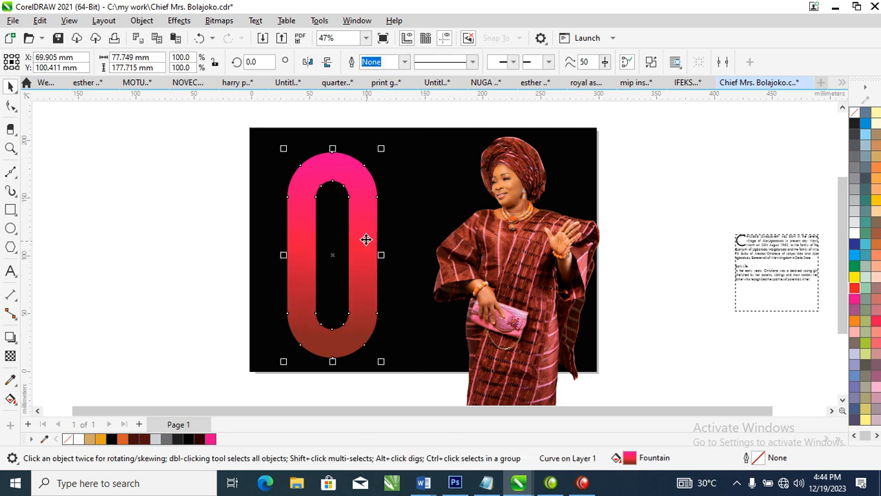
Step: Rotate the capsule ring to about 313° and scale it down to about 80%
click(362, 174)
drag(391, 147, 392, 276)
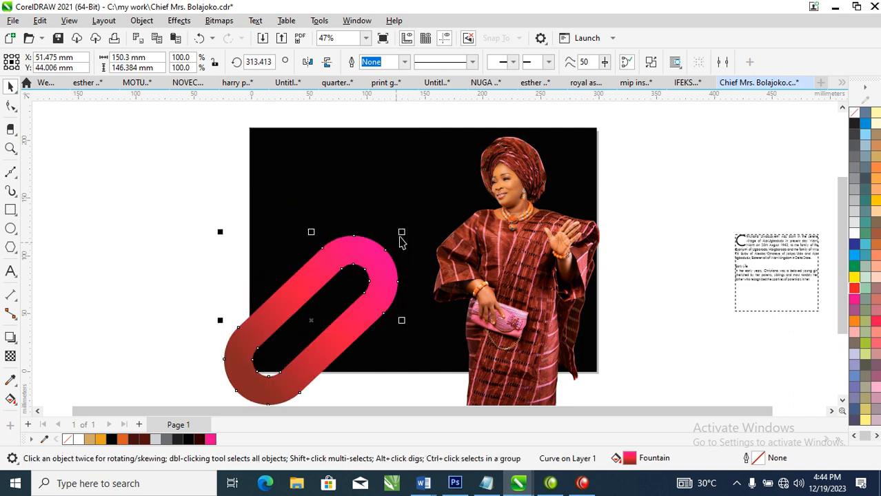
drag(402, 236, 367, 247)
Step: Build an overlapping cluster of five rings from copies, with one rotated to about 43° and the lower-right one to about 22°
right_click(367, 247)
click(367, 247)
drag(386, 197, 240, 198)
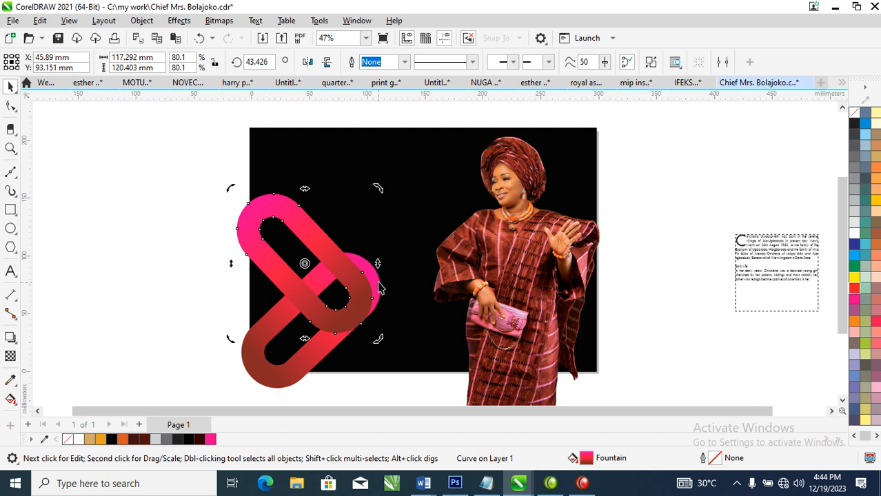
drag(367, 297, 398, 230)
click(400, 205)
drag(414, 106, 415, 242)
drag(350, 326, 449, 344)
click(442, 330)
drag(461, 246, 475, 286)
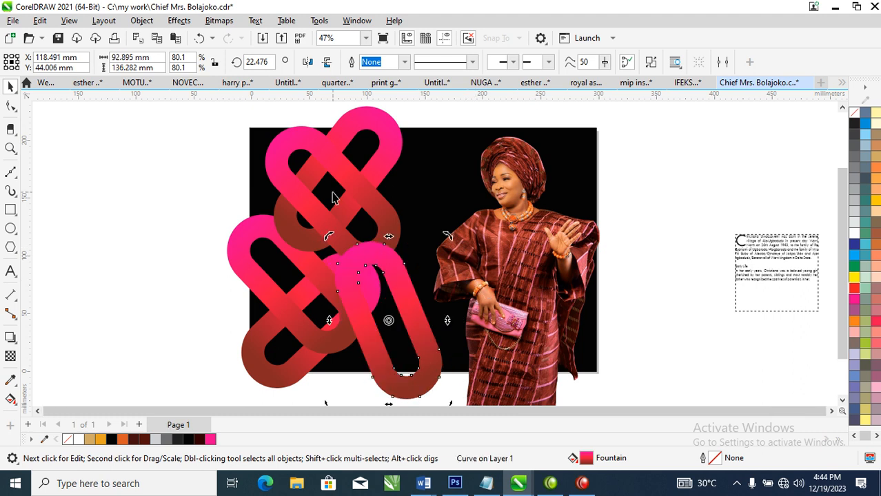
Step: Add a black Multiply drop shadow with 50 opacity and 15 feathering to all five rings
scroll(333, 197, down, 2)
drag(211, 119, 427, 358)
click(10, 337)
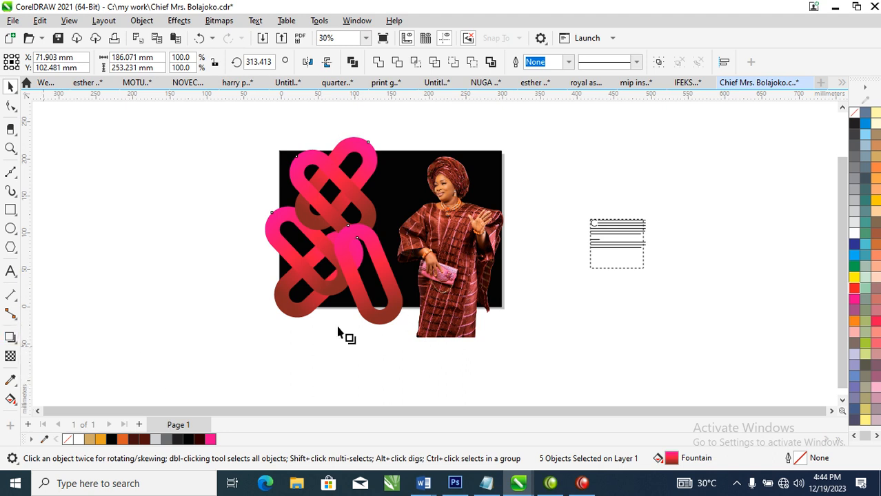
drag(336, 231, 374, 331)
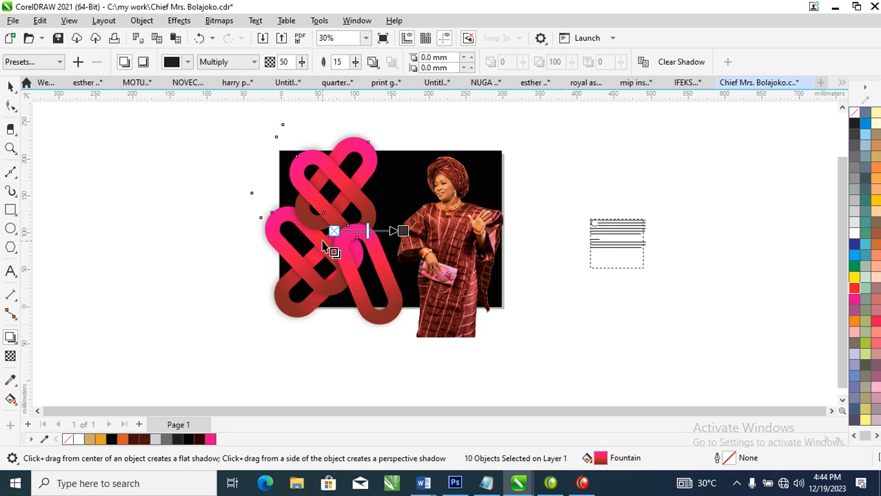
Step: Break the shadows apart from the rings and move the whole cluster off the page, beyond the background's left edge
click(142, 23)
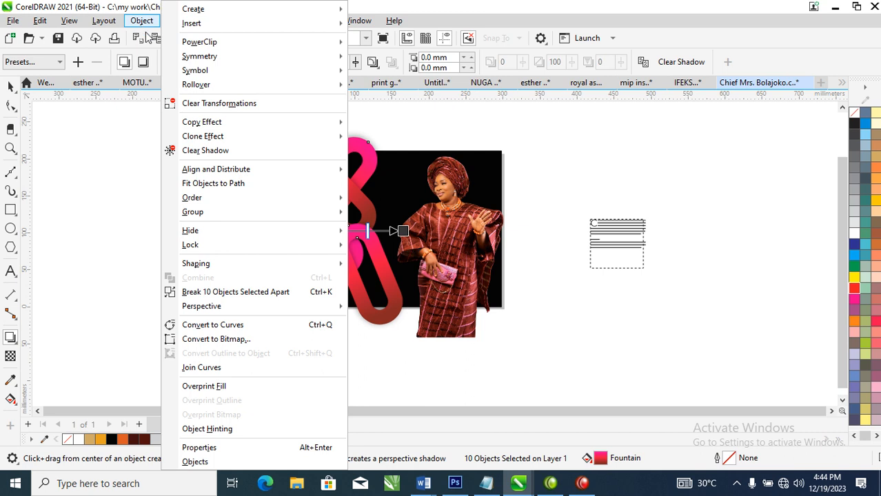
click(234, 293)
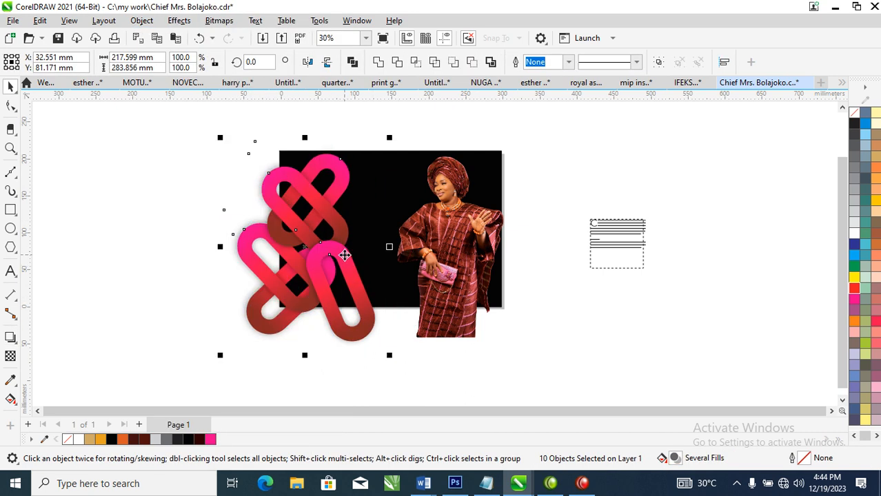
key(alt)
drag(323, 234, 105, 235)
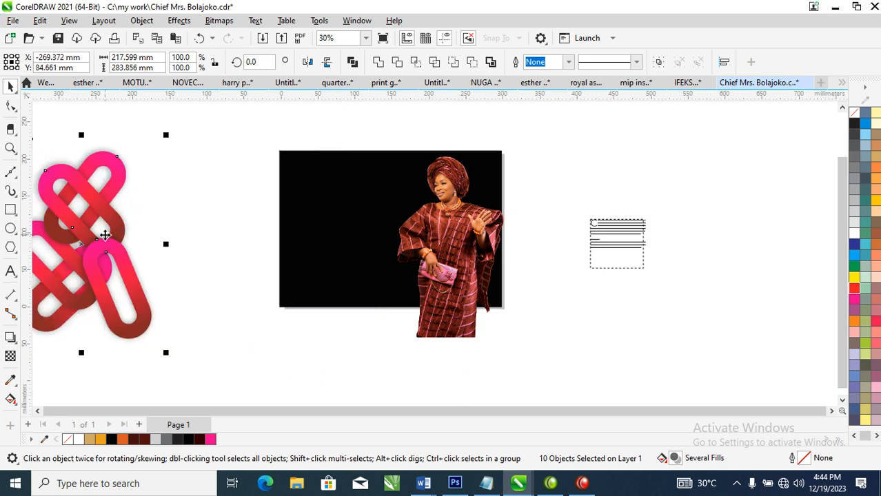
Step: PowerClip the rings and their shadows inside the black background rectangle
click(141, 20)
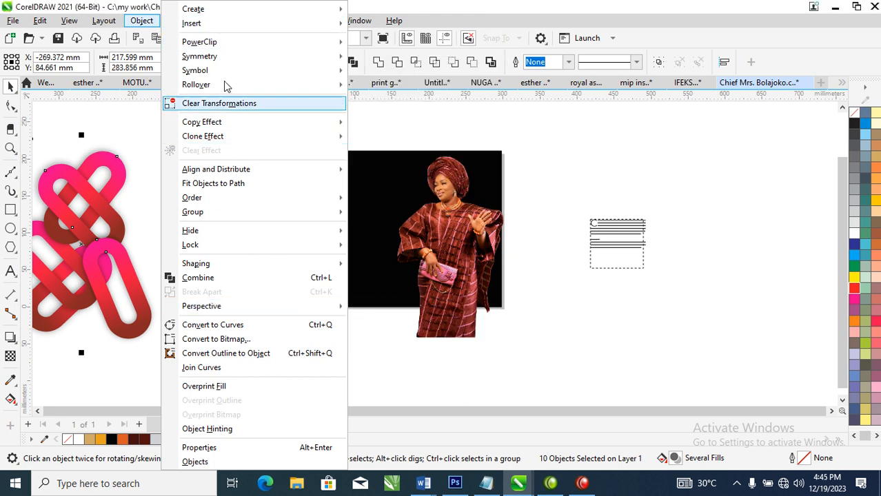
mouse_move(213, 43)
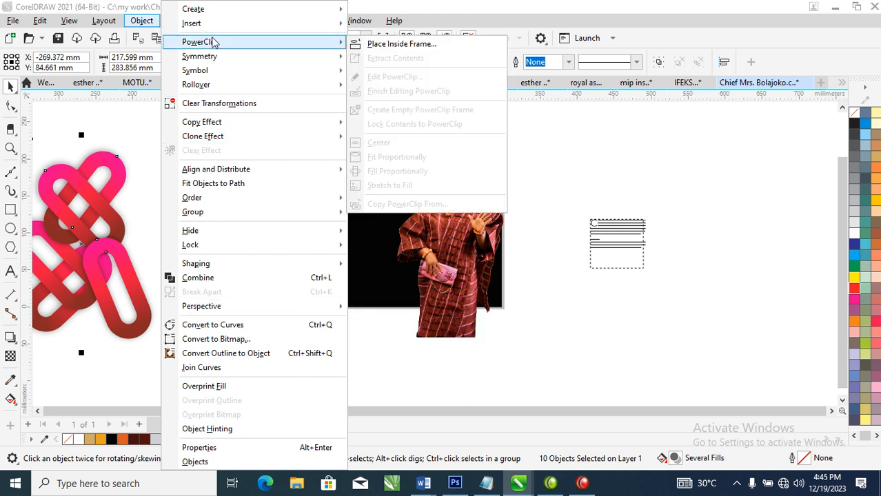
click(389, 44)
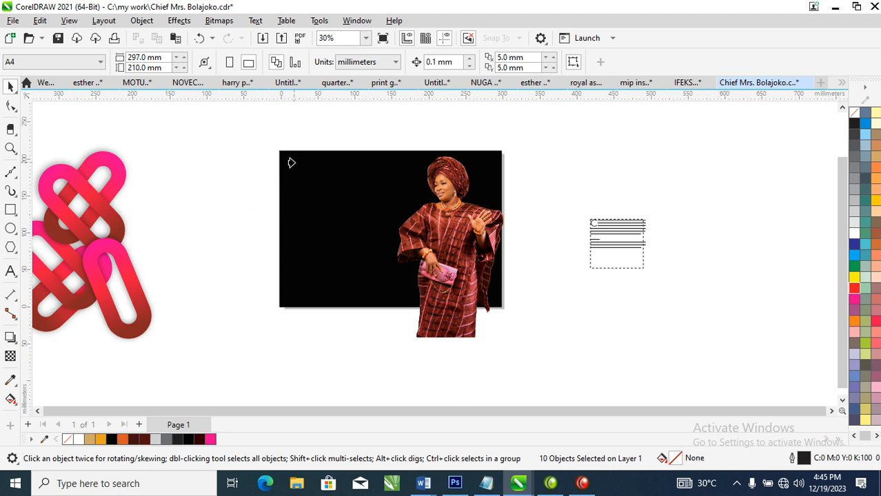
click(290, 163)
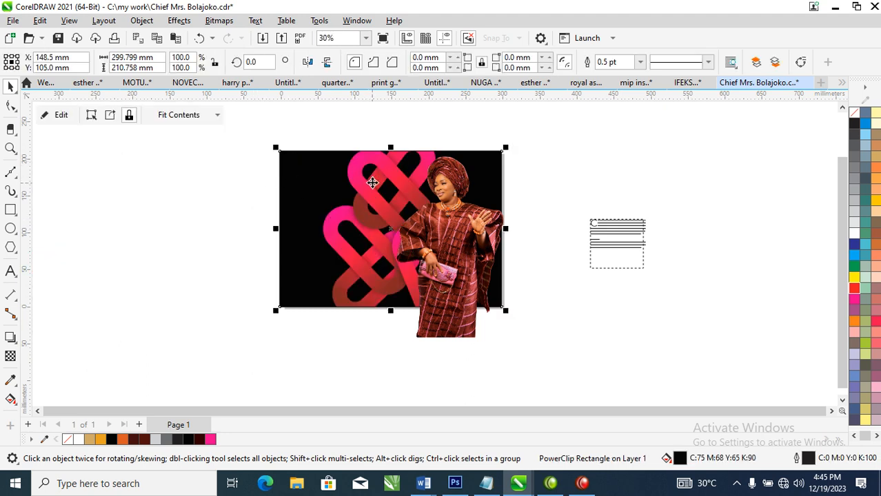
ctrl+click(370, 193)
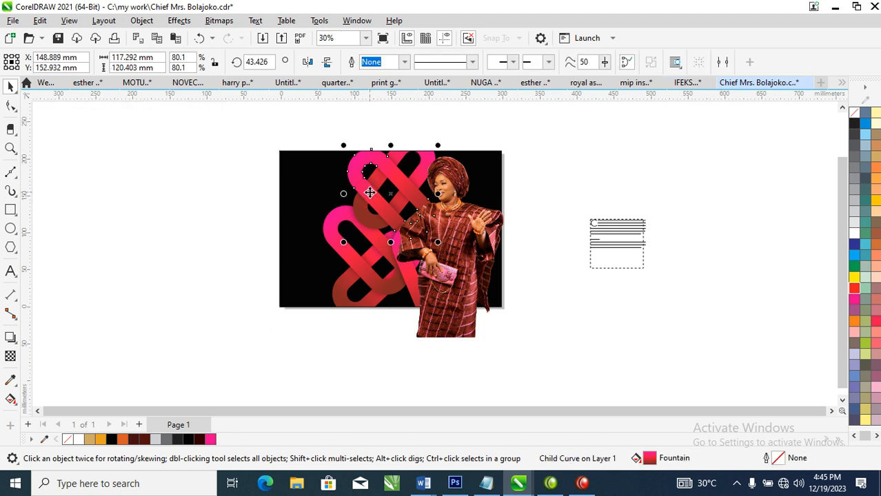
ctrl+click(357, 239)
click(249, 228)
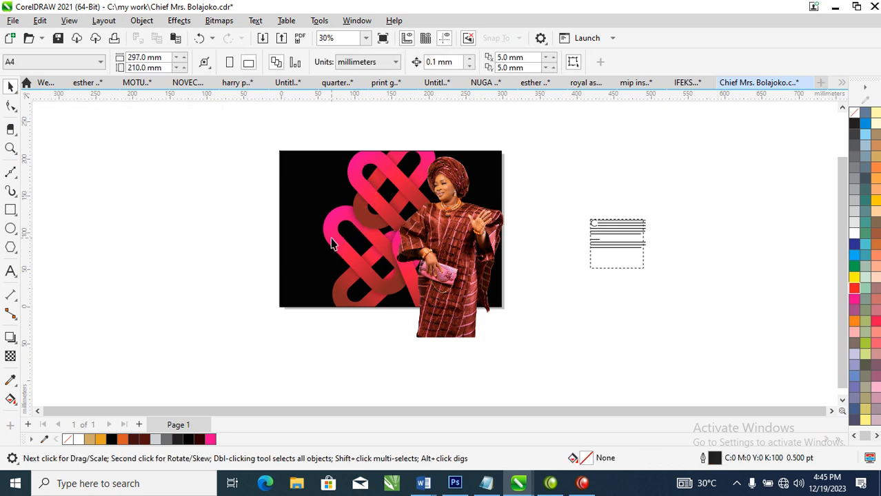
ctrl+click(338, 234)
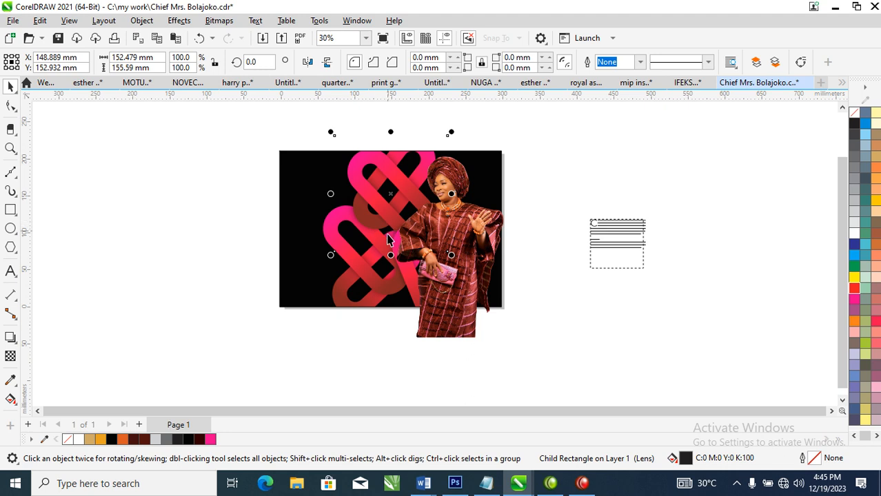
key(Escape)
Step: Edit the background's PowerClip contents, grouping the rings with their shadows and shifting the group left to about X 65 mm
click(316, 189)
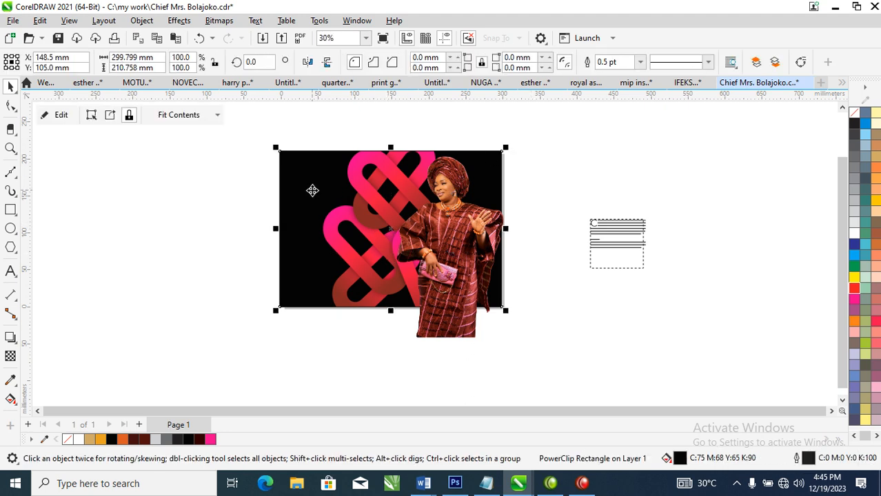
double_click(312, 194)
click(409, 206)
drag(254, 125, 552, 371)
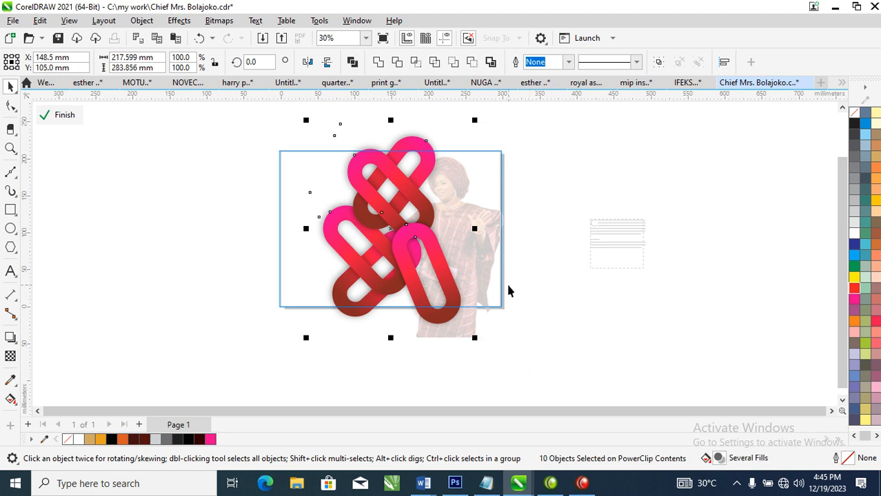
key(ctrl+g)
drag(445, 266, 381, 272)
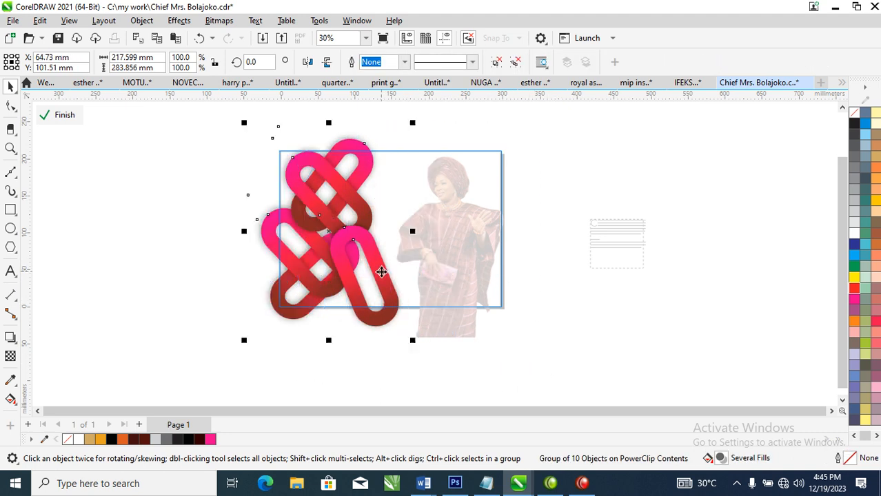
ctrl+click(566, 198)
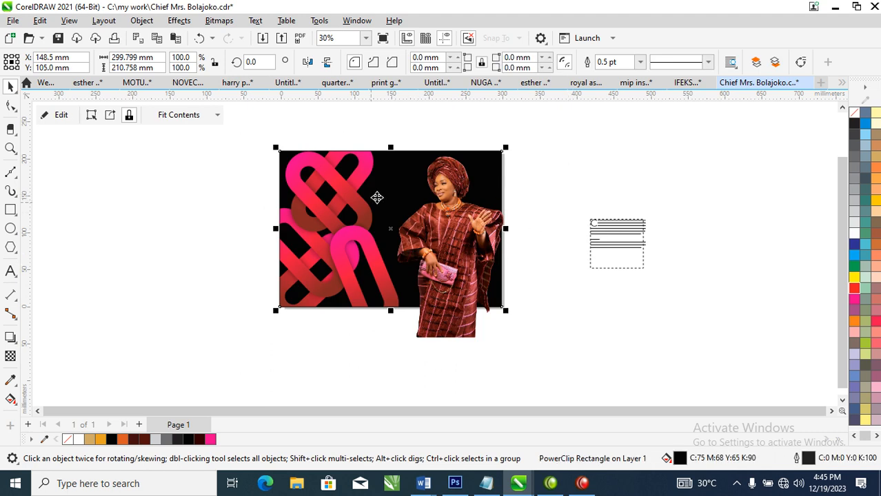
Step: Place the woman's photo inside the background frame, slightly lower, so that it is cropped at the page's bottom edge
drag(452, 284, 450, 260)
click(453, 250)
Step: Draw a rectangle about 120 × 234 mm over the rings, extending above the page, and round its corners to about 24 mm
key(z)
drag(220, 119, 670, 327)
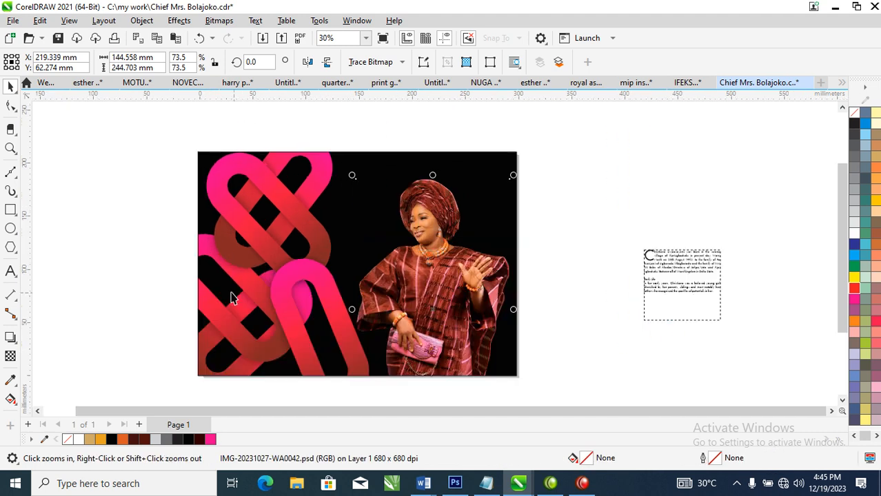
click(11, 211)
drag(229, 115, 358, 364)
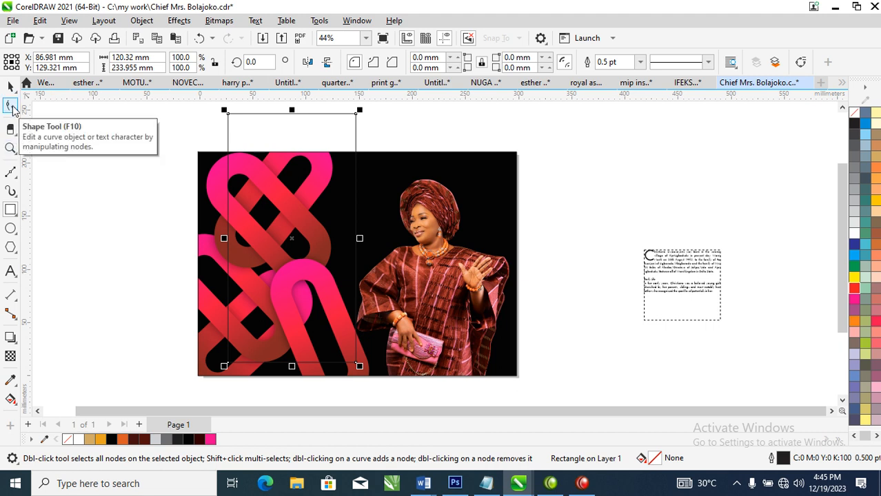
click(11, 106)
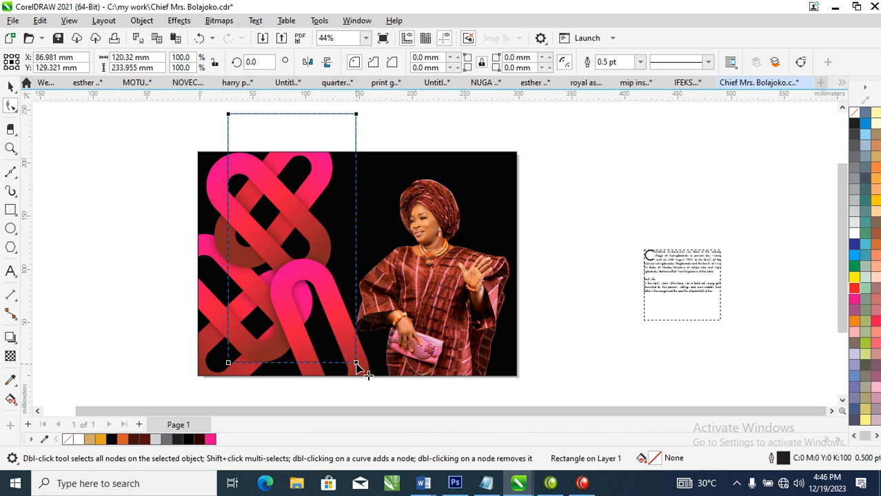
drag(357, 363, 333, 343)
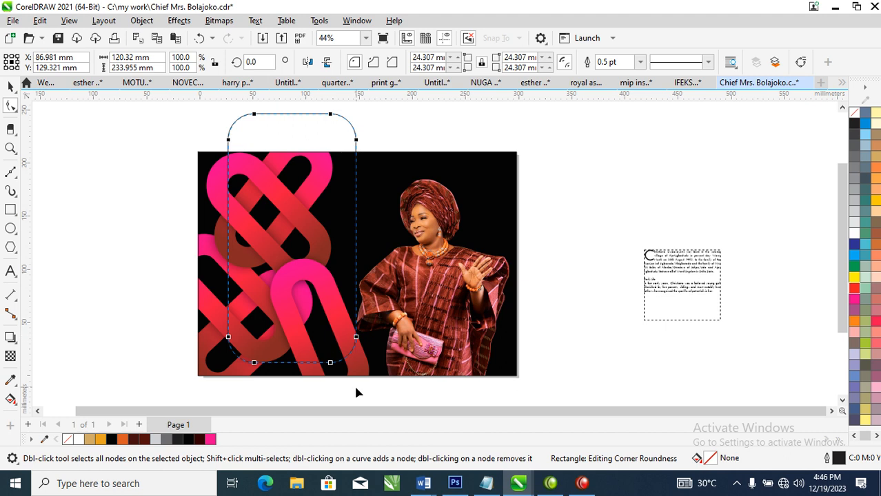
key(space)
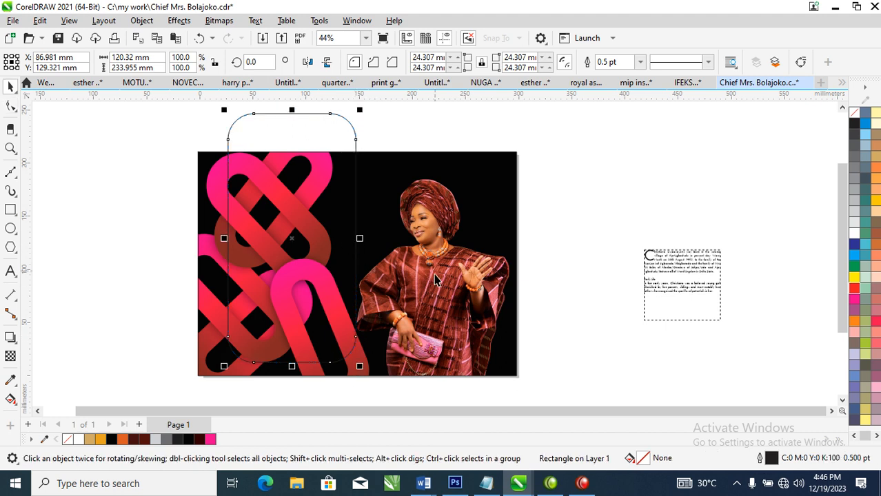
Step: Duplicate the clipped background composition to the right and convert the copy to a 300 dpi CMYK bitmap with transparent background
drag(455, 153, 700, 126)
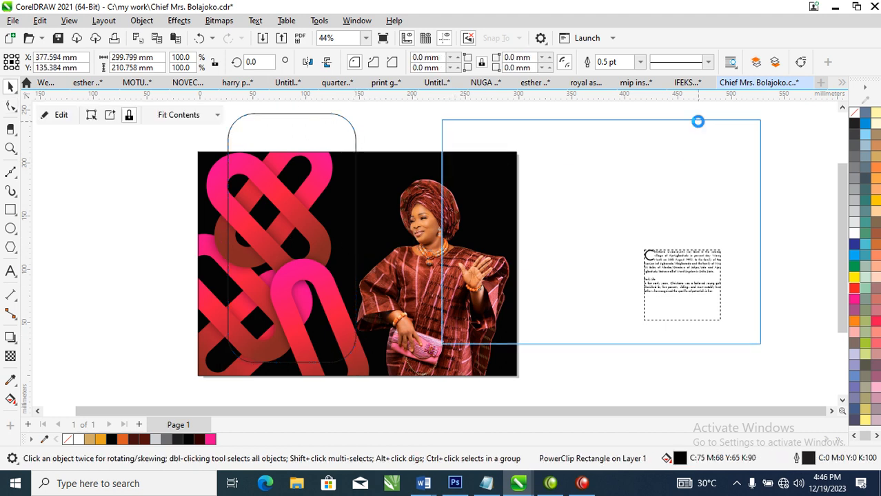
right_click(701, 126)
click(622, 253)
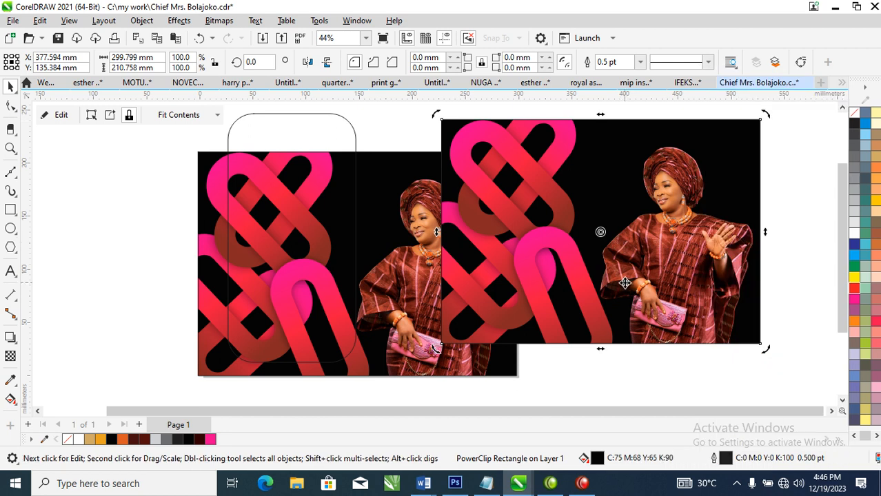
key(alt+b)
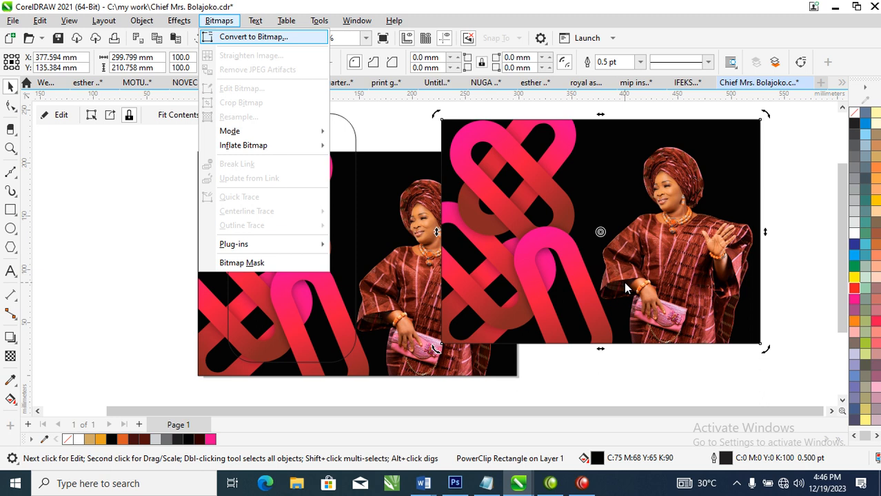
key(Return)
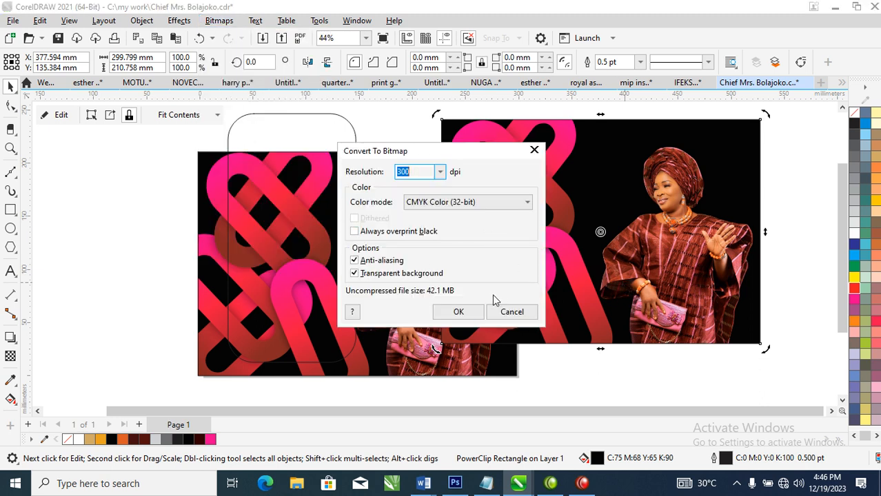
click(463, 311)
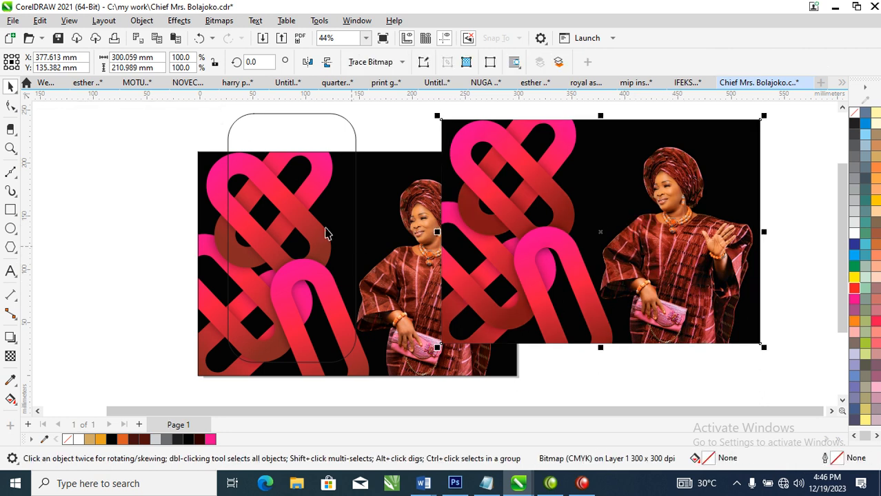
Step: Apply a Gaussian Blur with a radius of 140.5 pixels to the bitmap copy of the composition
click(157, 23)
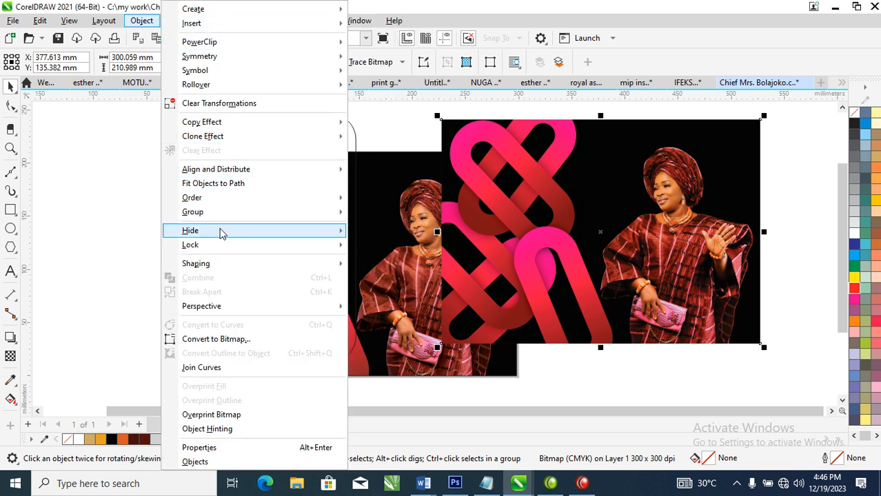
click(142, 21)
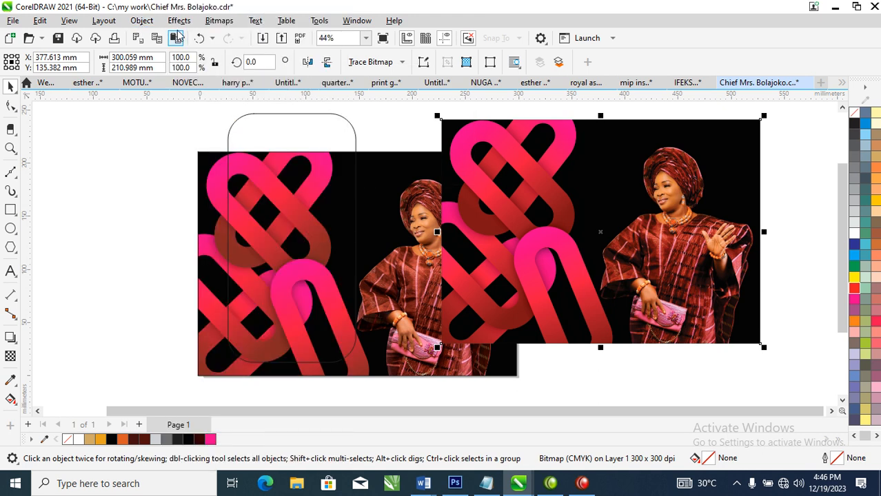
click(178, 21)
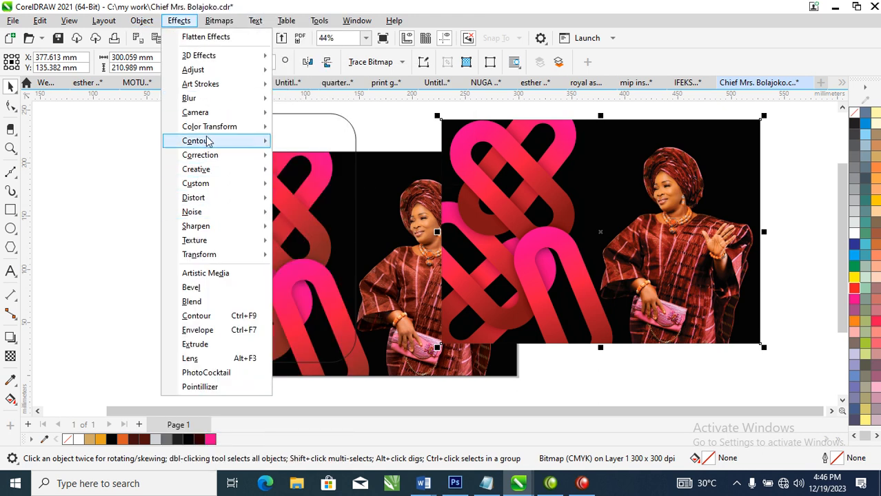
mouse_move(201, 101)
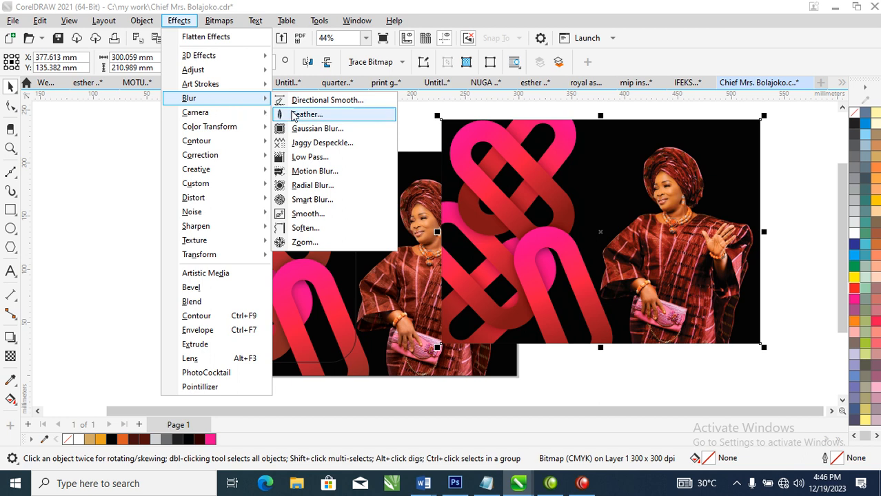
click(318, 129)
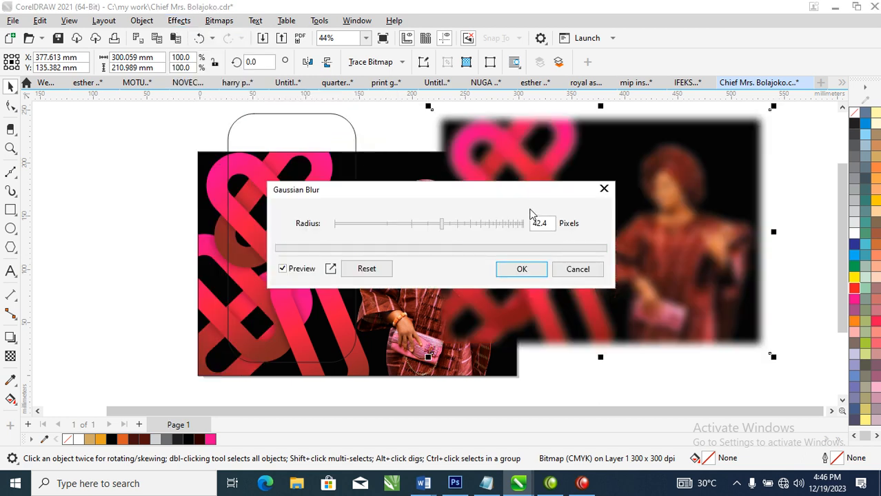
drag(503, 193, 280, 135)
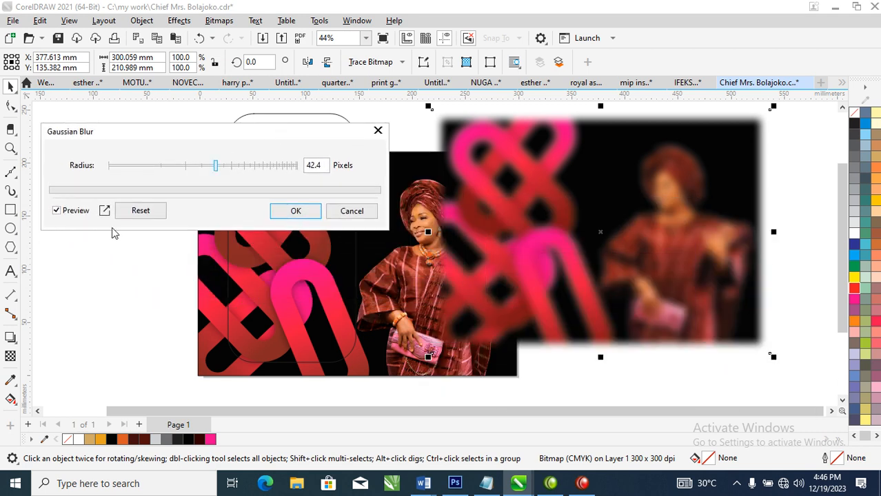
click(247, 166)
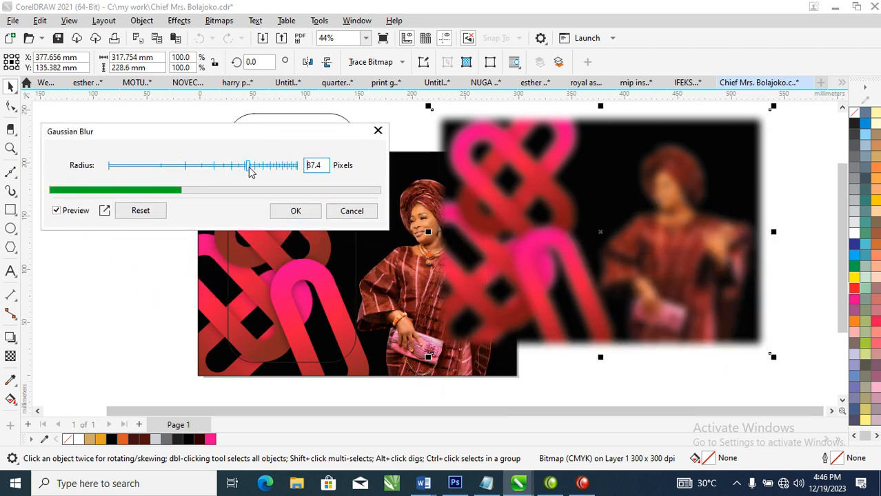
click(262, 167)
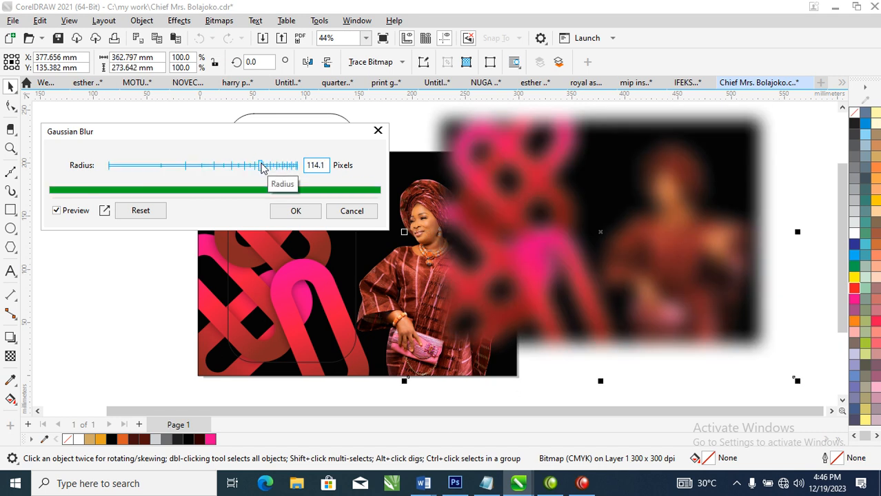
click(271, 167)
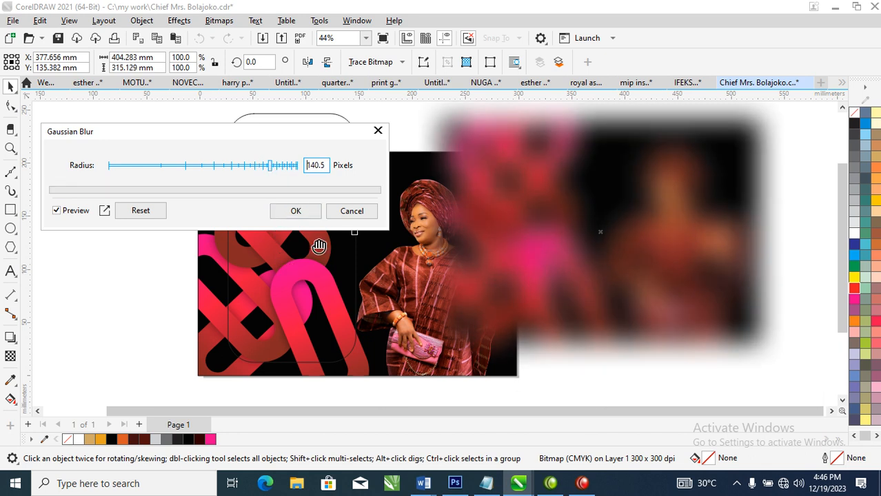
click(312, 212)
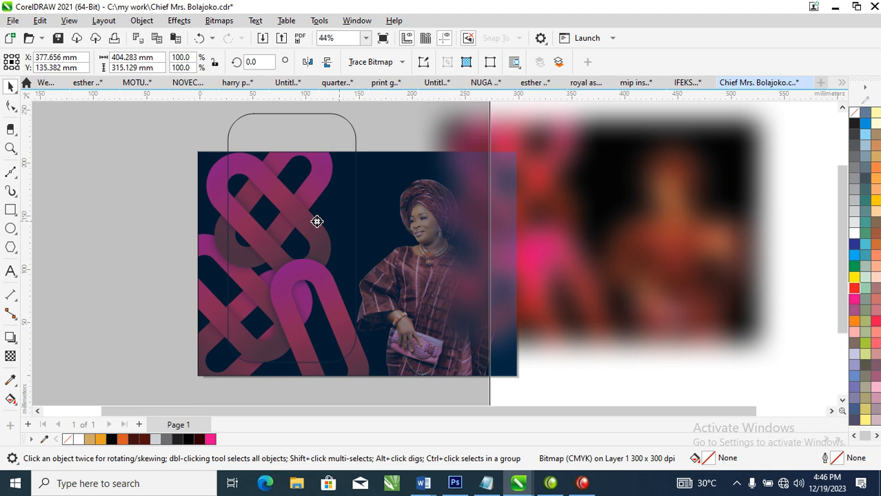
Step: PowerClip the blurred bitmap inside the rounded rectangle and shift it until its blurred rings lie over the sharp rings behind
drag(317, 222, 324, 191)
click(349, 233)
click(298, 218)
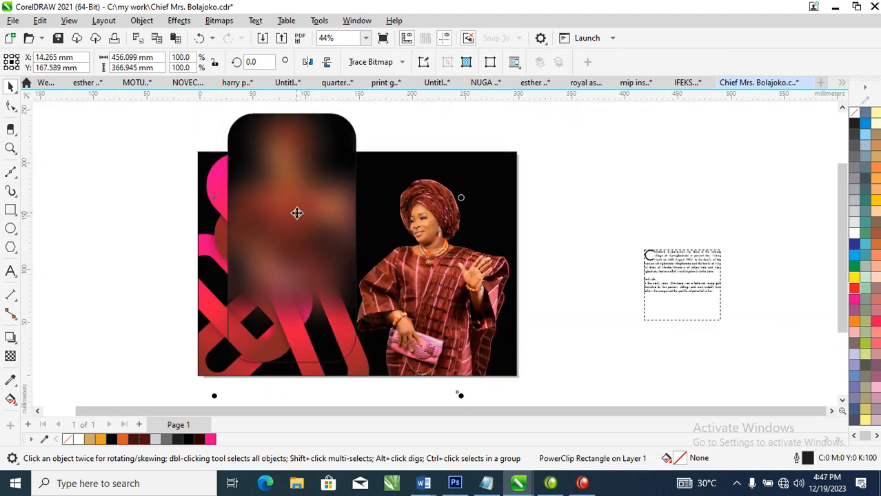
drag(302, 208, 356, 269)
drag(296, 233, 377, 214)
drag(334, 254, 250, 255)
drag(355, 264, 311, 320)
click(581, 265)
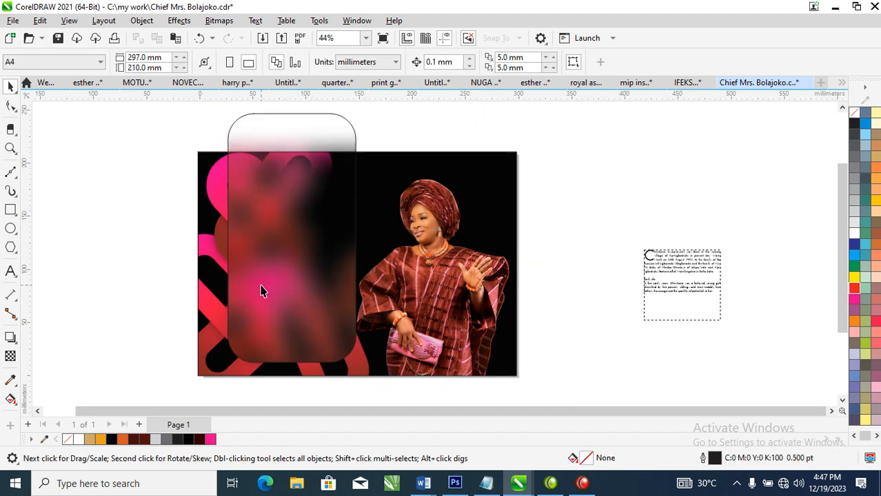
Step: Fill the rounded panel with black (K100) and give the blurred bitmap inside it a uniform transparency of 50
click(274, 267)
click(853, 124)
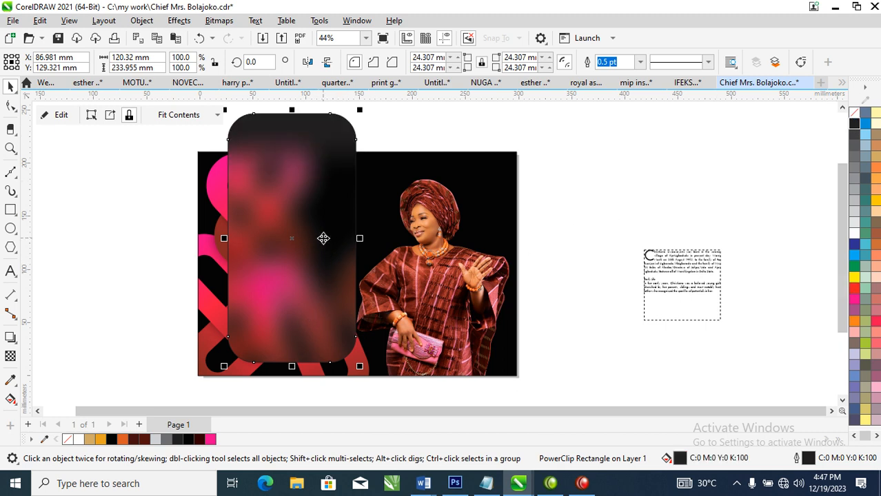
ctrl+click(284, 270)
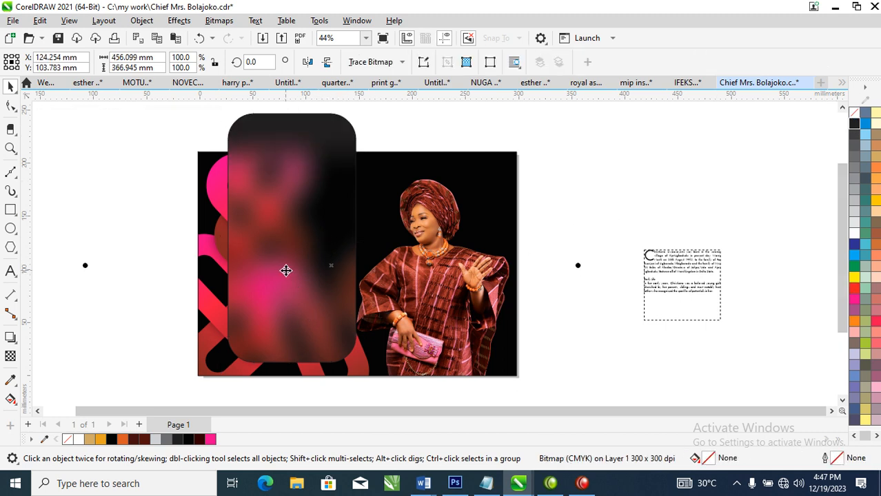
click(10, 355)
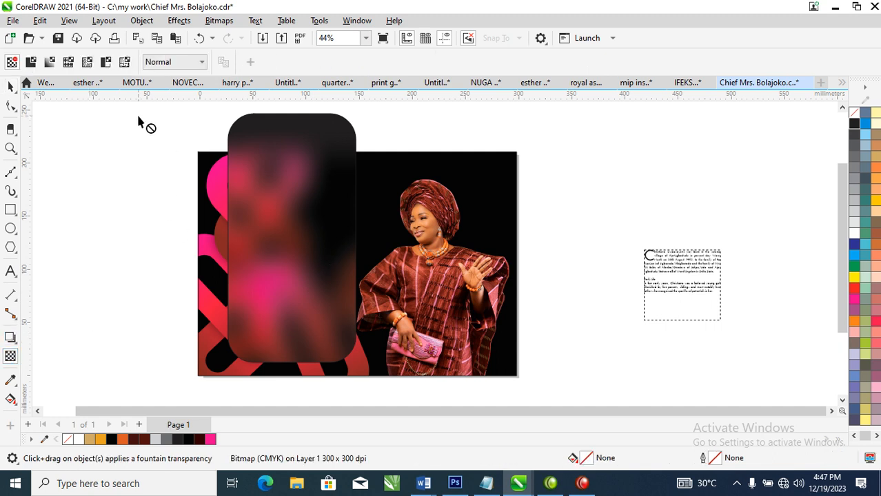
click(31, 62)
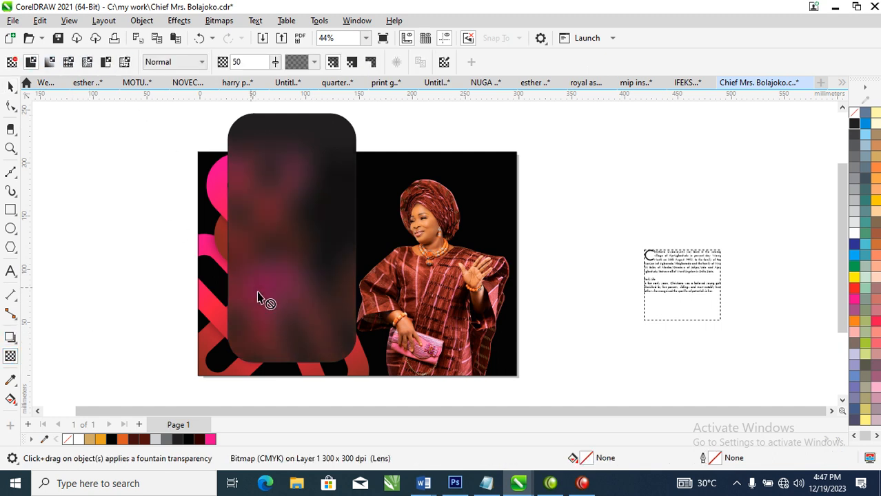
key(space)
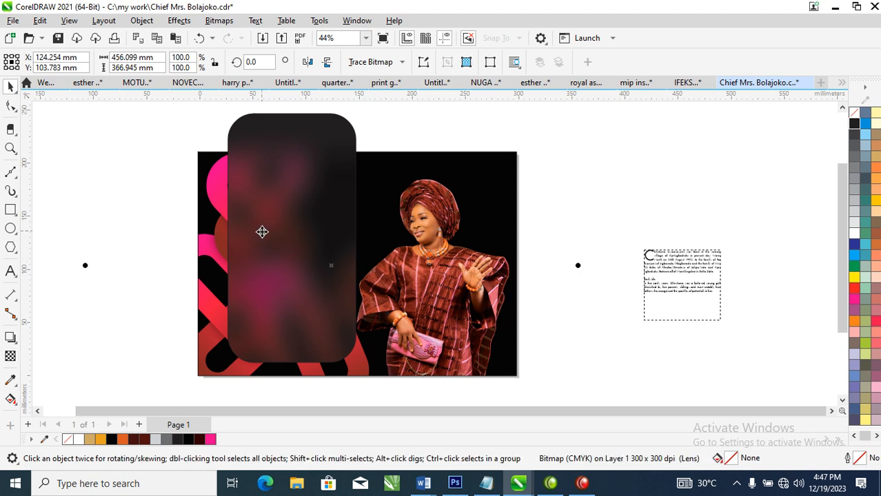
click(579, 164)
Step: Set the rounded panel's outline color to white
click(264, 217)
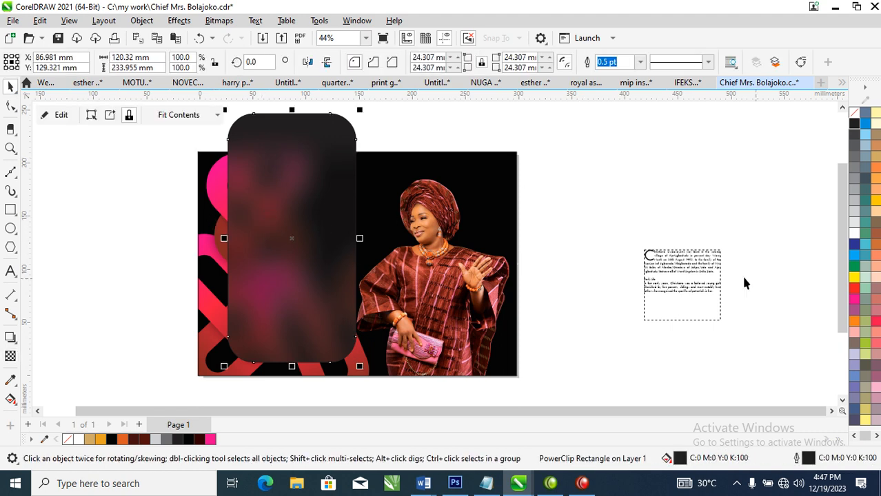
right_click(854, 233)
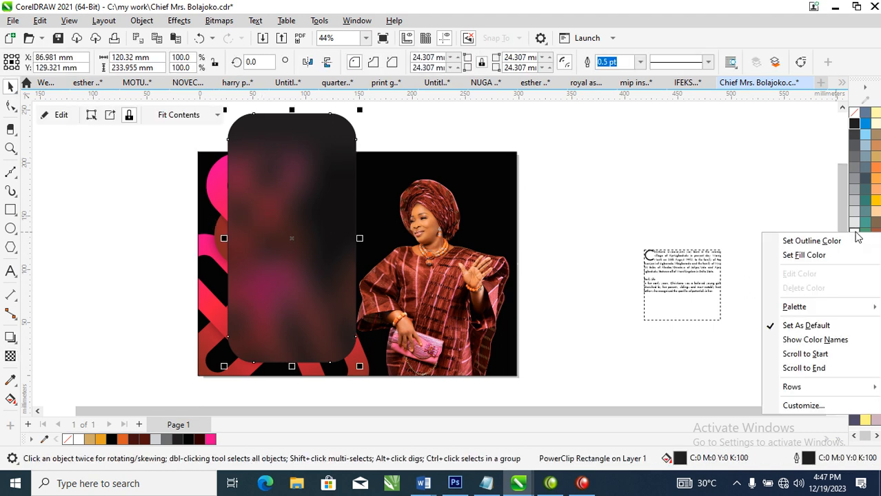
click(817, 240)
Step: Place the rounded panel inside the background frame and move it back over the rings, to about X 83 mm, Y 136 mm
drag(319, 241, 531, 298)
click(503, 298)
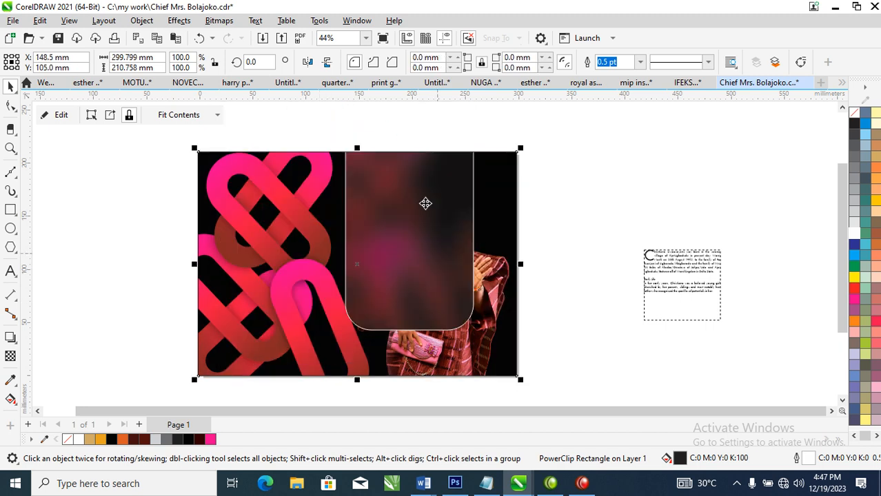
click(433, 193)
drag(435, 203, 327, 257)
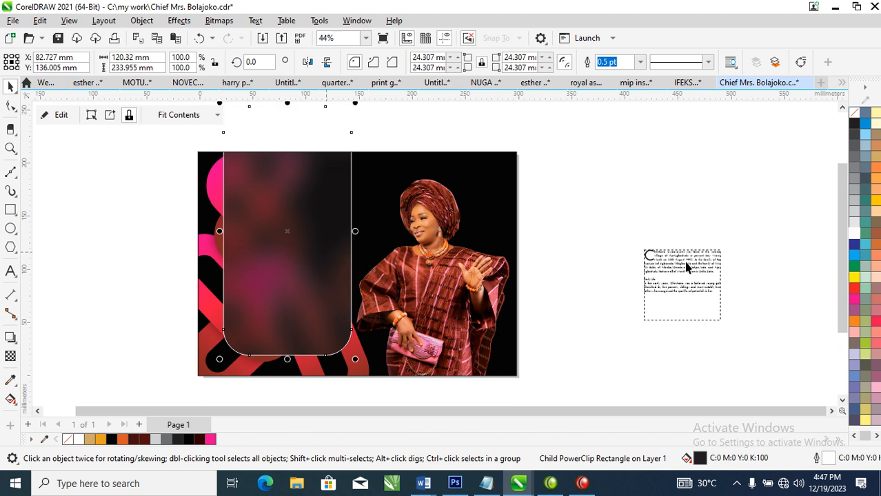
Step: Move the biography paragraph onto the rounded panel, color it white and enlarge its text frame to about 88 × 108 mm
drag(695, 279, 304, 248)
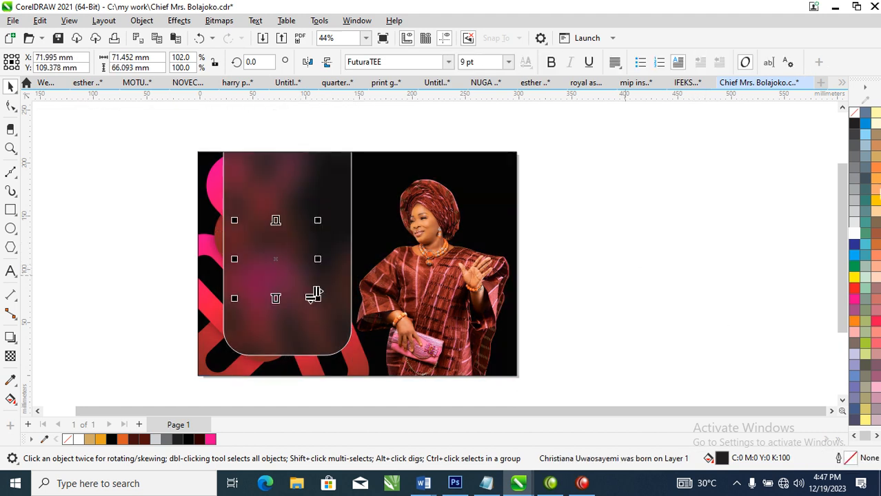
click(855, 234)
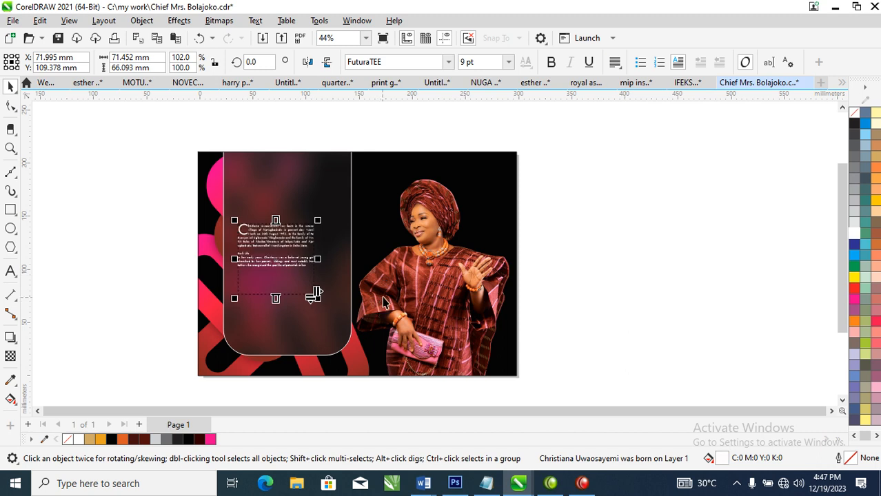
drag(324, 306, 366, 353)
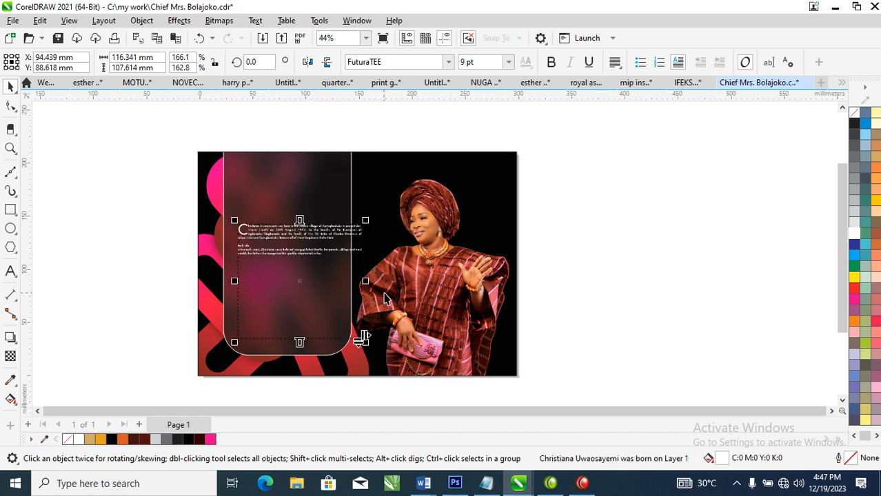
drag(365, 281, 335, 295)
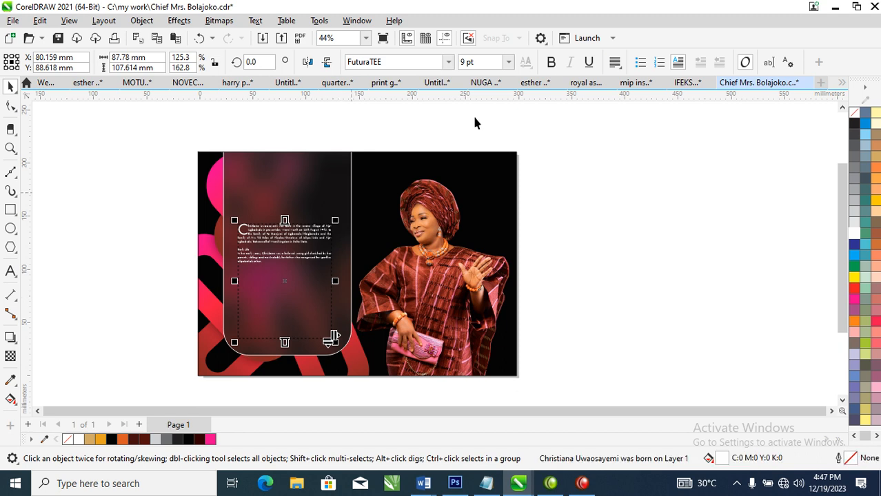
Step: Set the biography text's font size to 14 pt and narrow its frame to about 80 mm
click(483, 62)
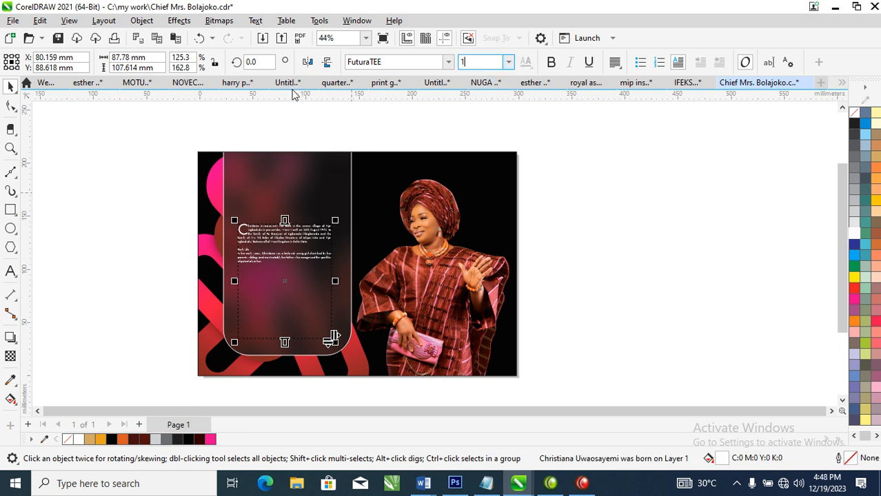
text(12)
key(Return)
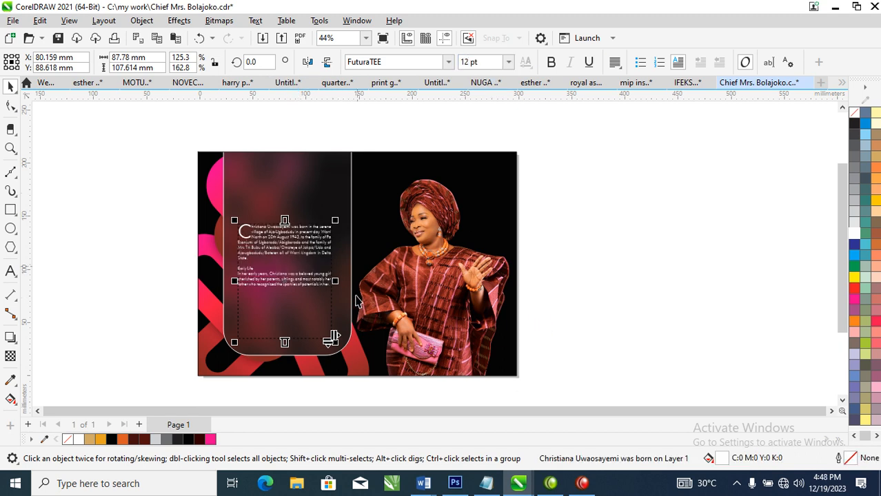
click(483, 63)
text(1)
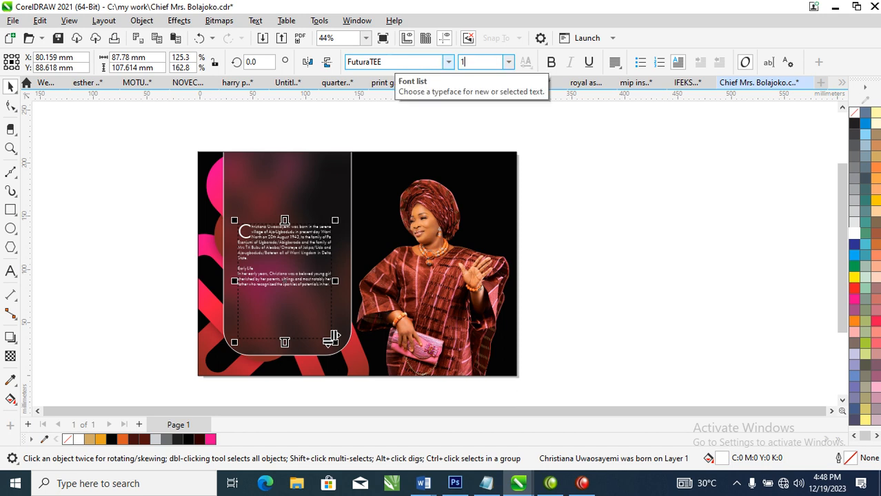
text(4)
key(Return)
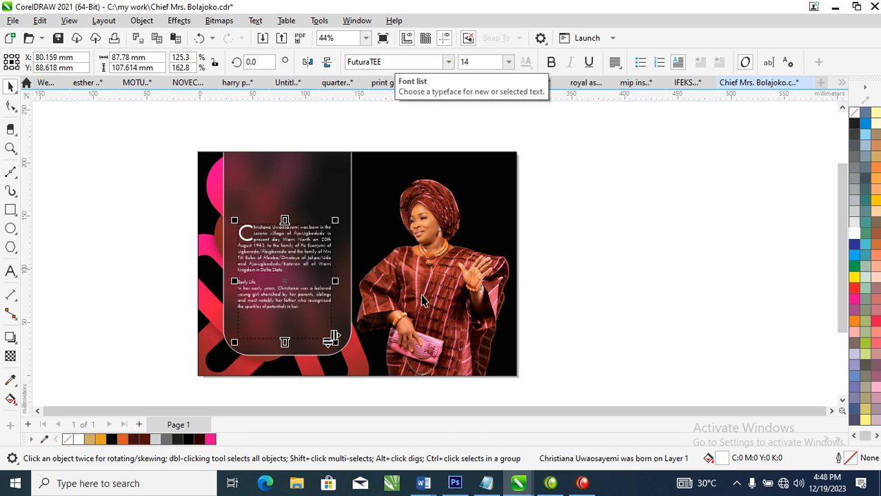
drag(335, 282, 332, 281)
Step: Place a text fragment copied from the biography paragraph as new artistic text in the empty area above it
key(F2)
drag(155, 125, 533, 343)
click(318, 246)
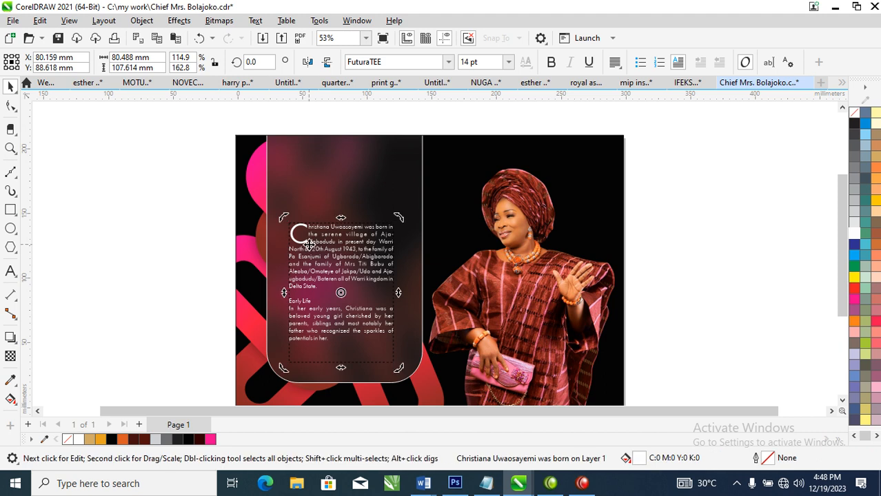
click(332, 245)
double_click(319, 243)
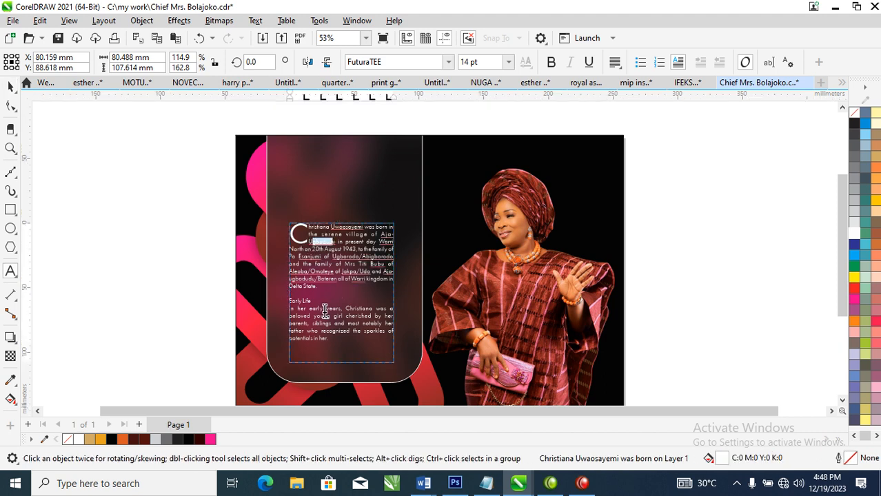
click(307, 191)
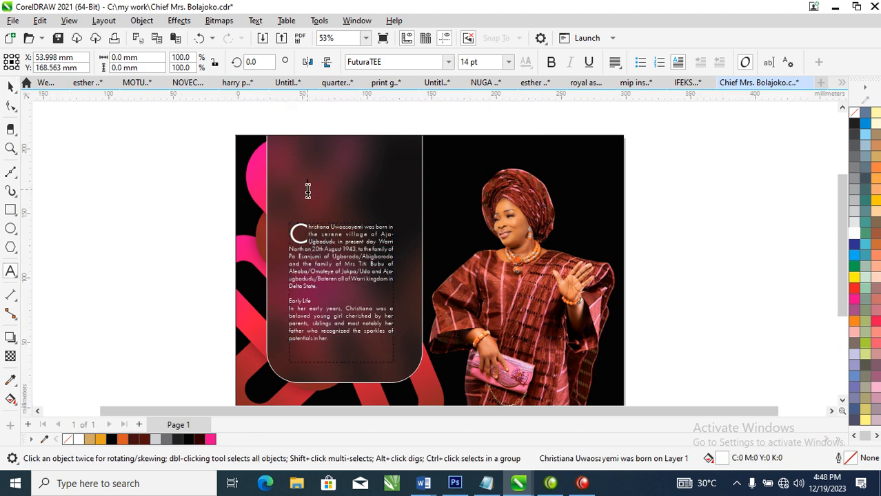
text(gbodud)
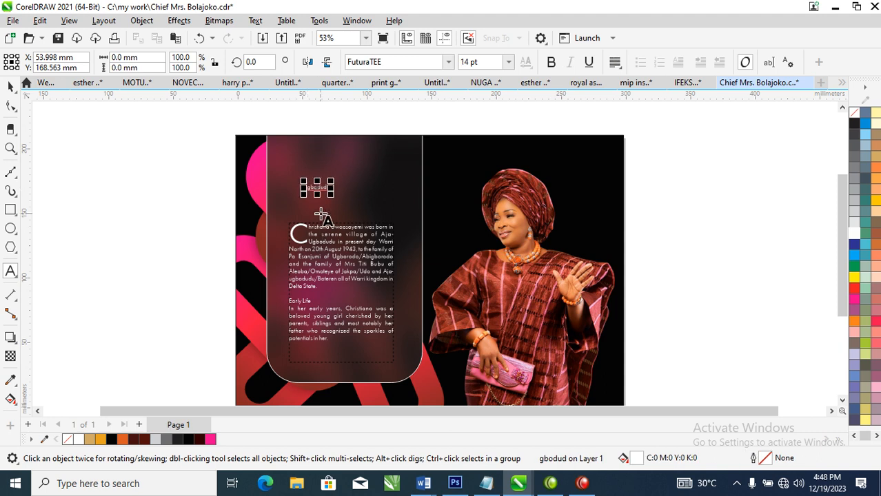
Step: Replace the new text's wording above the paragraph with the heading "Biography"
key(ctrl+a)
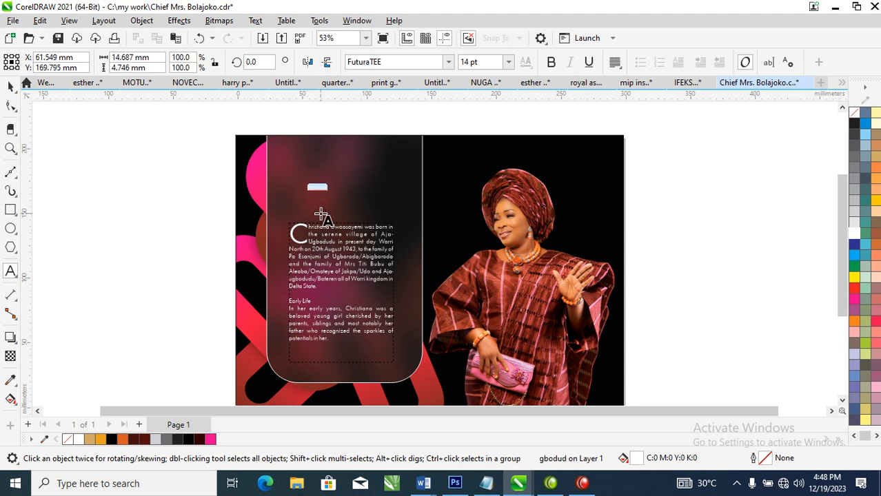
text(P)
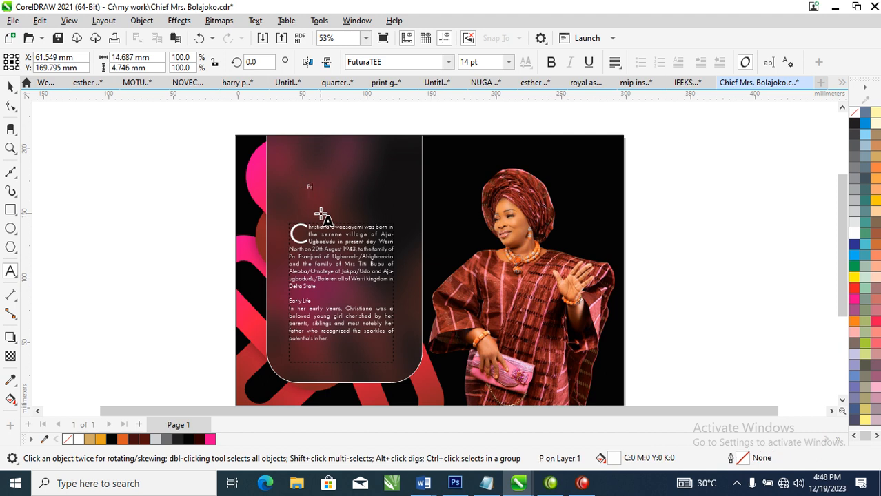
key(BackSpace)
key(BackSpace)
key(BackSpace)
text(Biography)
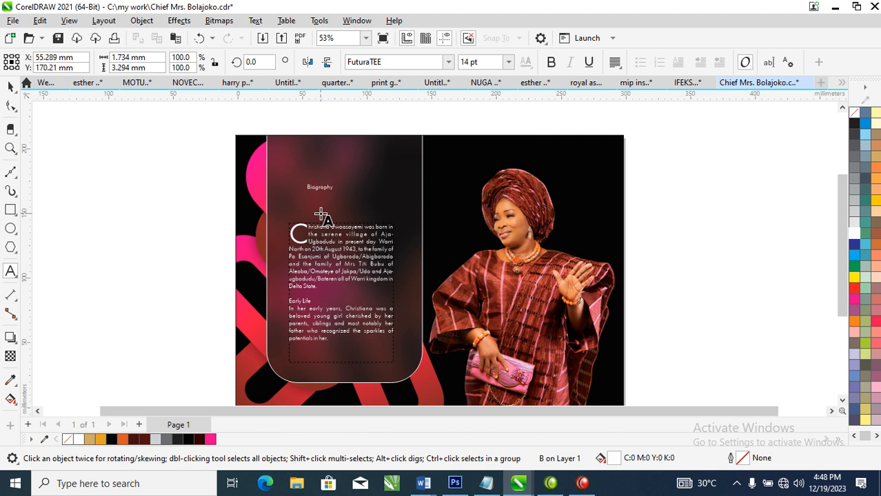
key(Escape)
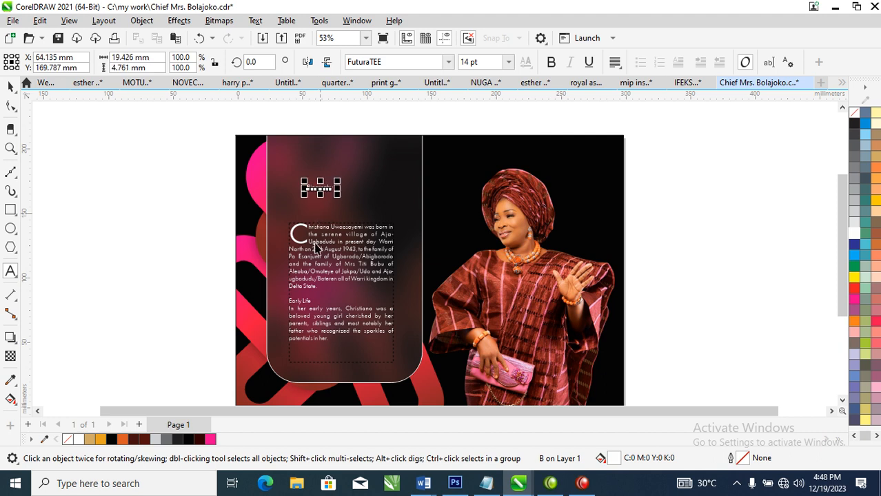
Step: Apply the FuturaTEE Regular font to both the heading and the biography paragraph
key(z)
drag(193, 139, 461, 348)
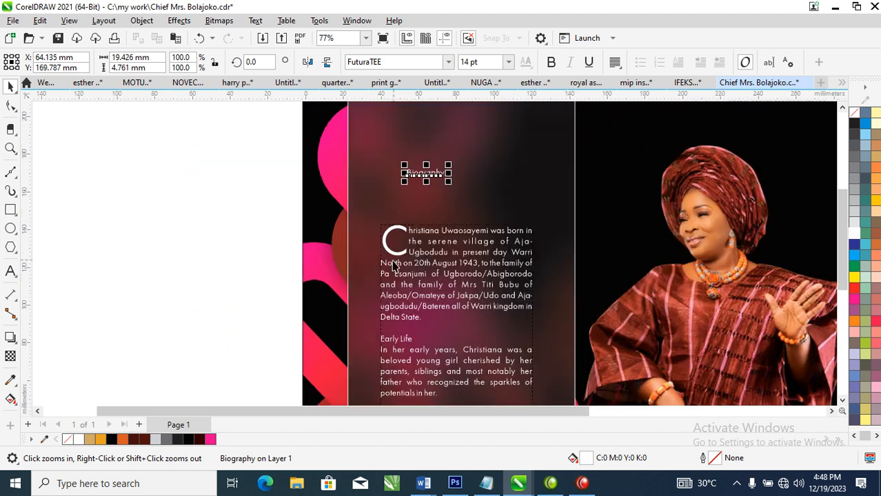
key(space)
shift+click(460, 234)
click(450, 61)
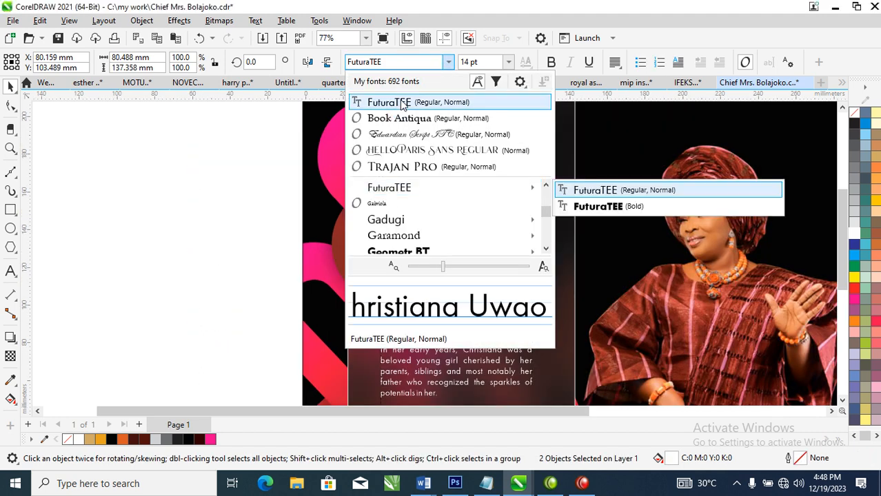
click(389, 102)
Step: Enlarge the "Biography" heading to about 68 × 17 mm, roughly 48.7 pt, and position it above the paragraph
click(493, 161)
click(444, 173)
drag(450, 166, 540, 121)
drag(529, 165, 510, 183)
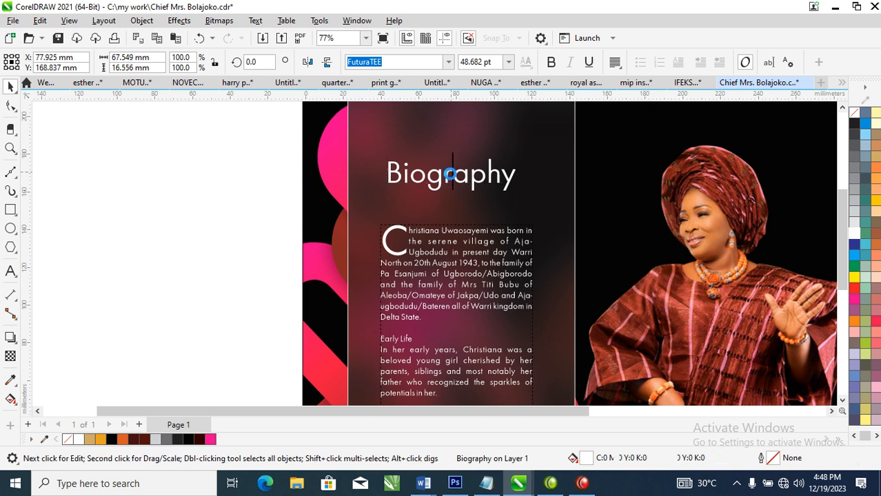
Step: Make the letters "Bio" in the heading bold
drag(427, 178, 375, 174)
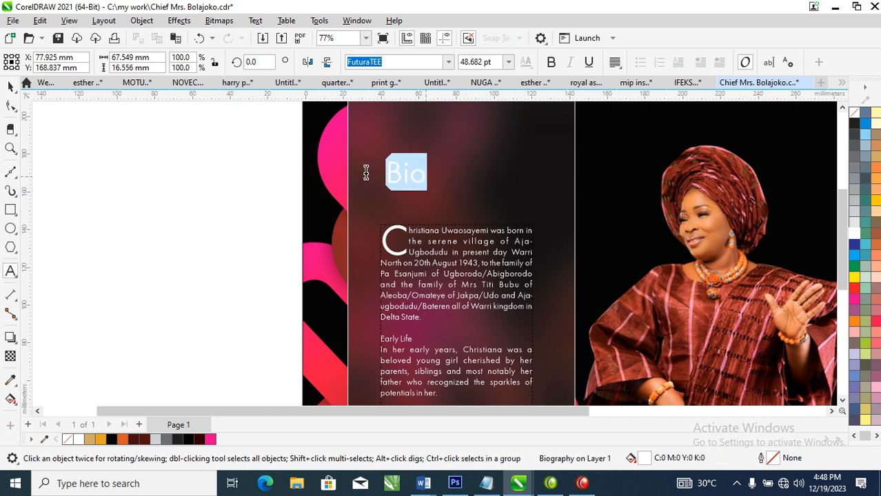
click(551, 63)
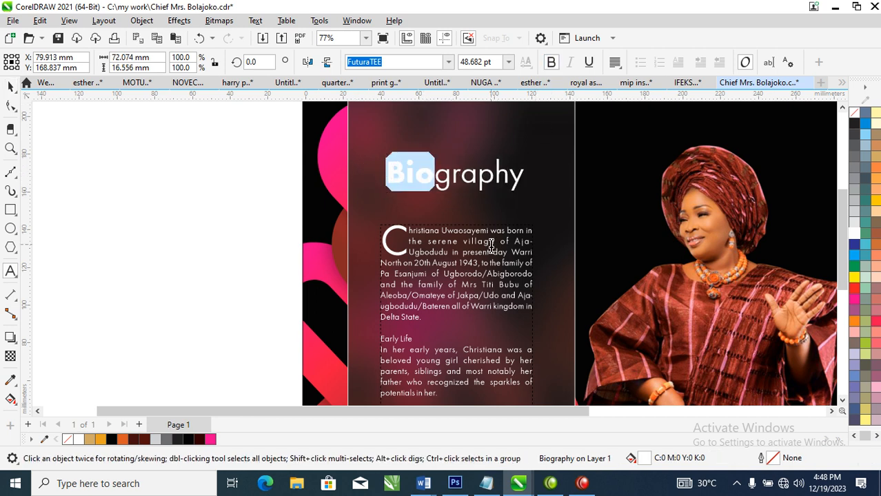
key(ctrl+space)
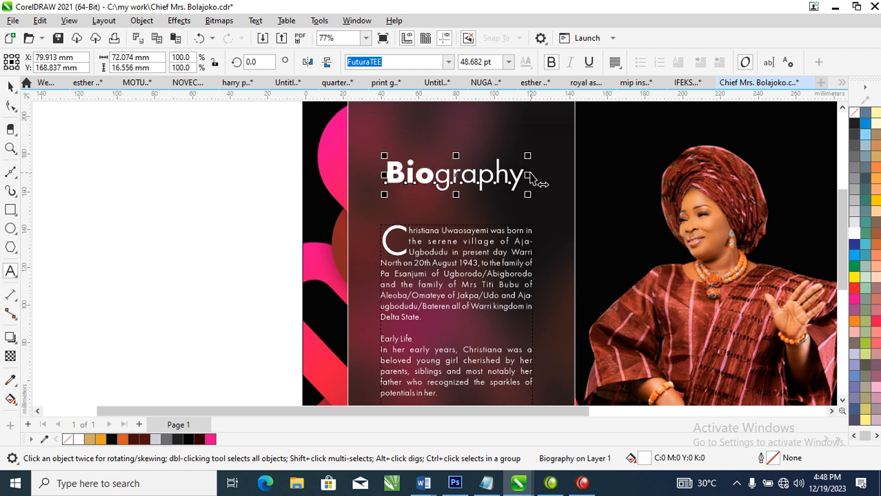
Step: Tighten the letter spacing of the "Biography" heading with the Shape tool
click(10, 106)
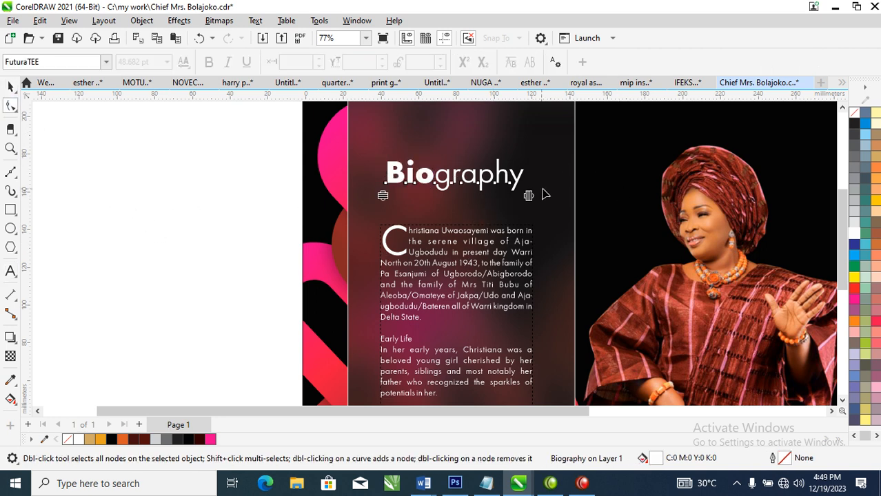
drag(530, 197, 505, 218)
key(space)
Step: Move the heading down closer to the paragraph and center it horizontally over the biography text frame
drag(495, 180, 496, 200)
shift+click(491, 273)
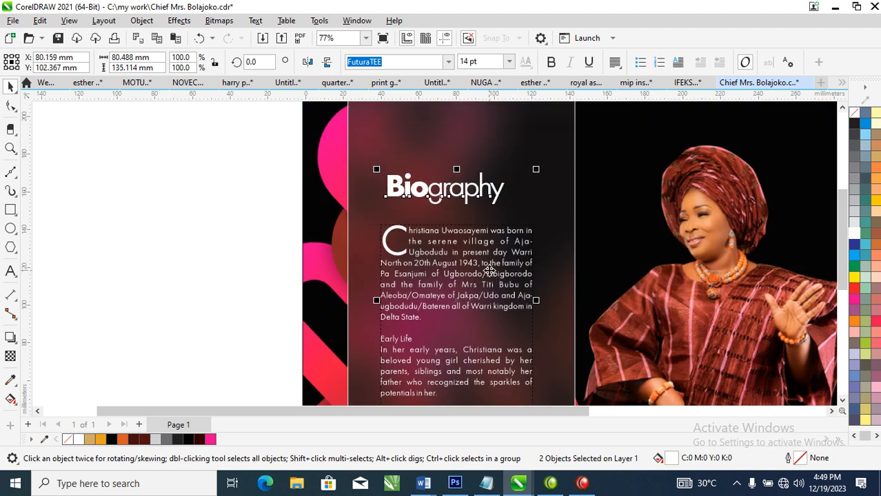
key(c)
key(F10)
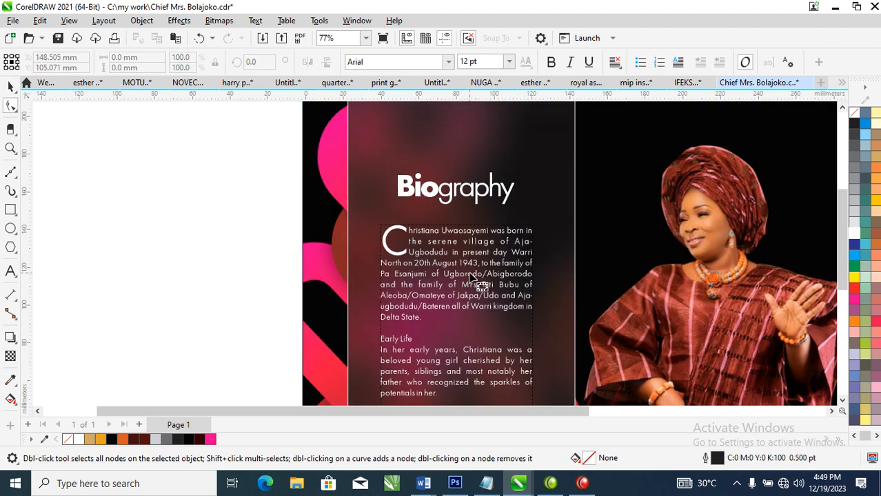
key(space)
scroll(487, 241, down, 2)
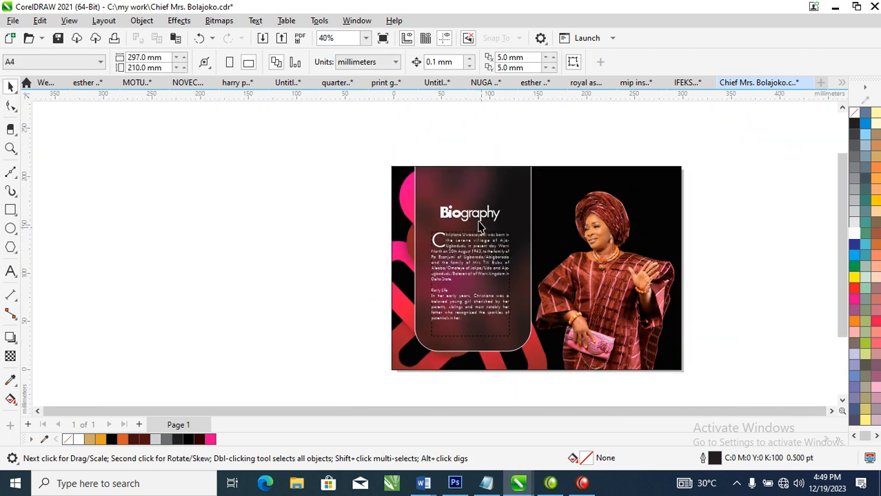
key(F2)
drag(373, 163, 693, 376)
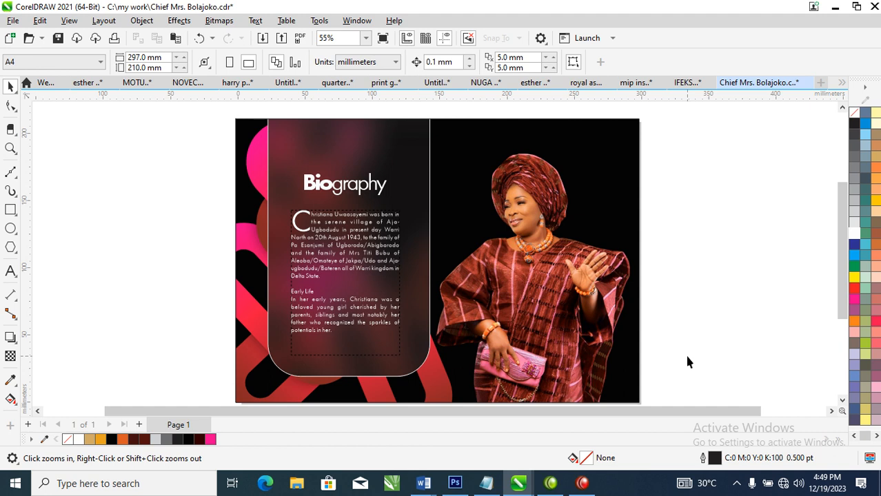